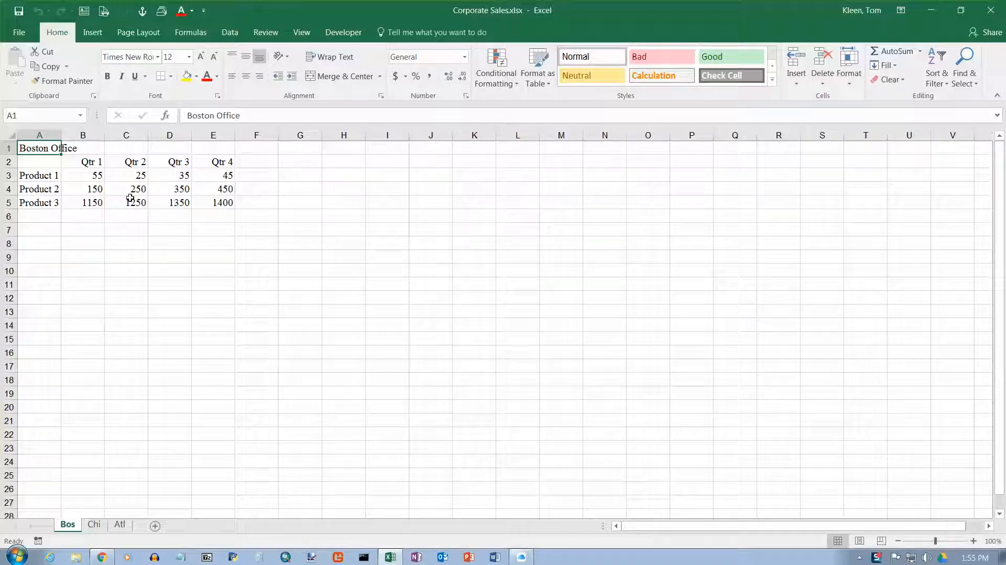
Review the quarterly product figures on the Chi, Atl and Bos sheets
click(95, 525)
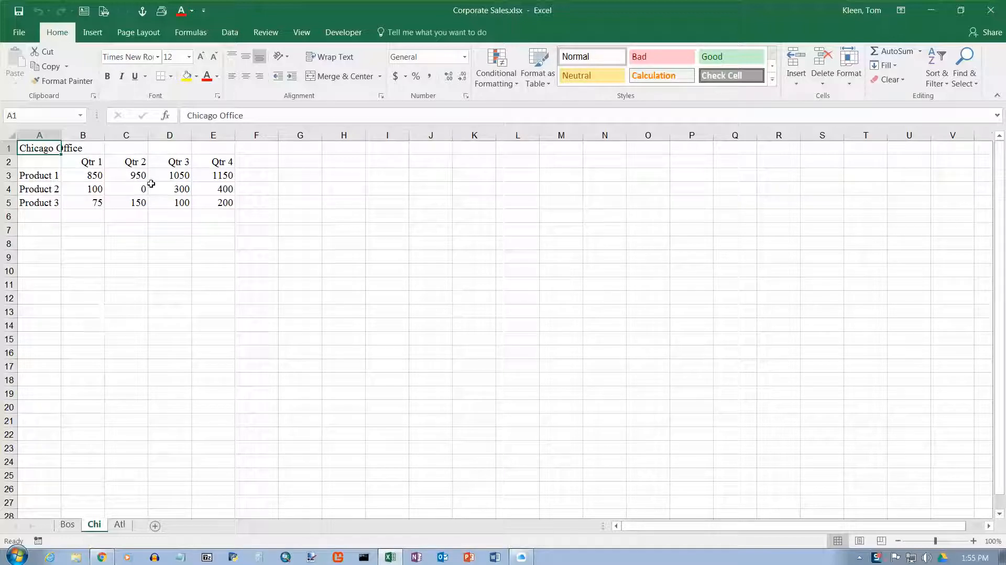
click(126, 526)
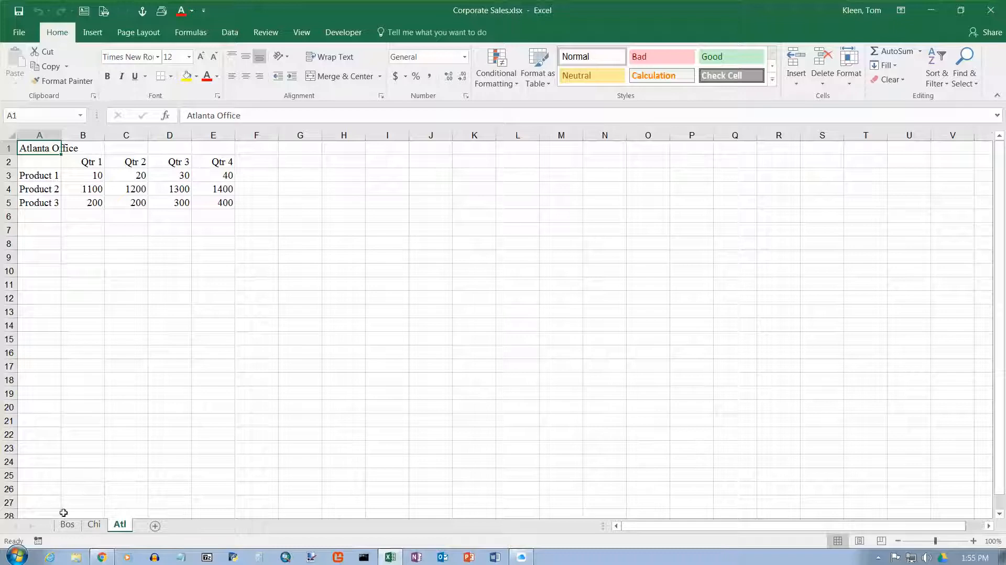
click(68, 528)
click(92, 525)
click(120, 525)
Rename the Bos sheet as Boston
shift+click(73, 526)
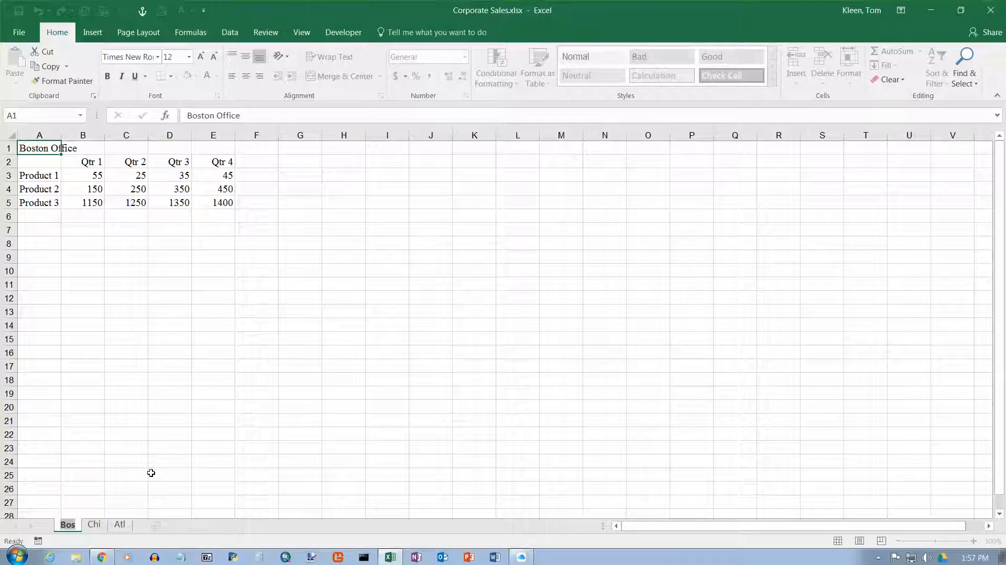
key(End)
text(ton)
key(Return)
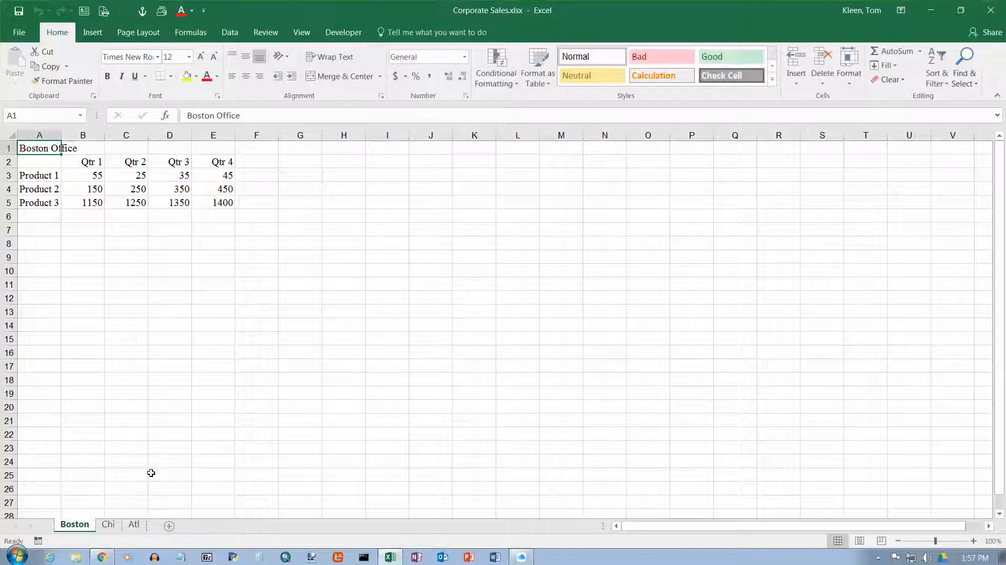
Rename the Chi sheet as Chicago
click(111, 524)
right_click(111, 524)
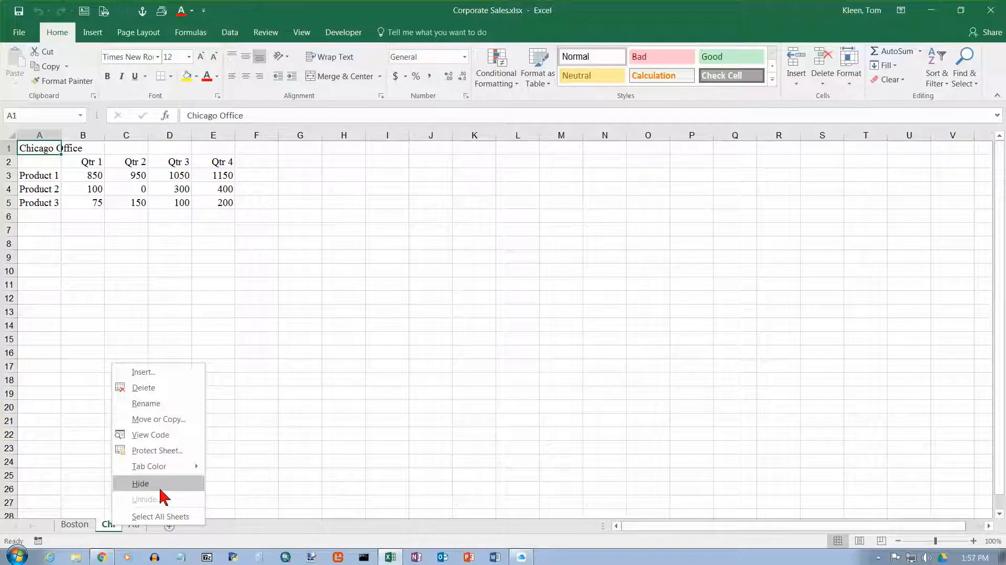
click(158, 404)
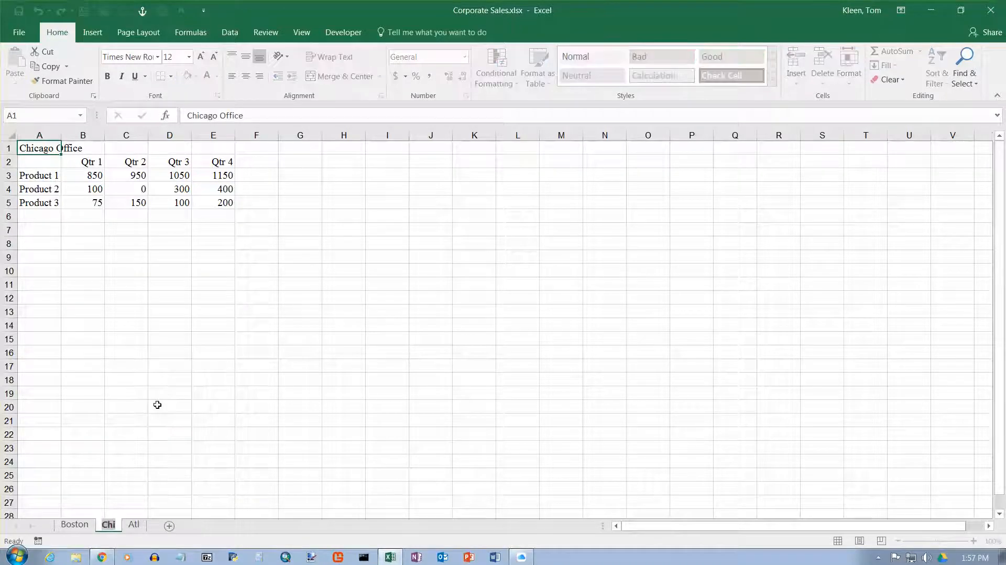
key(End)
text(cago)
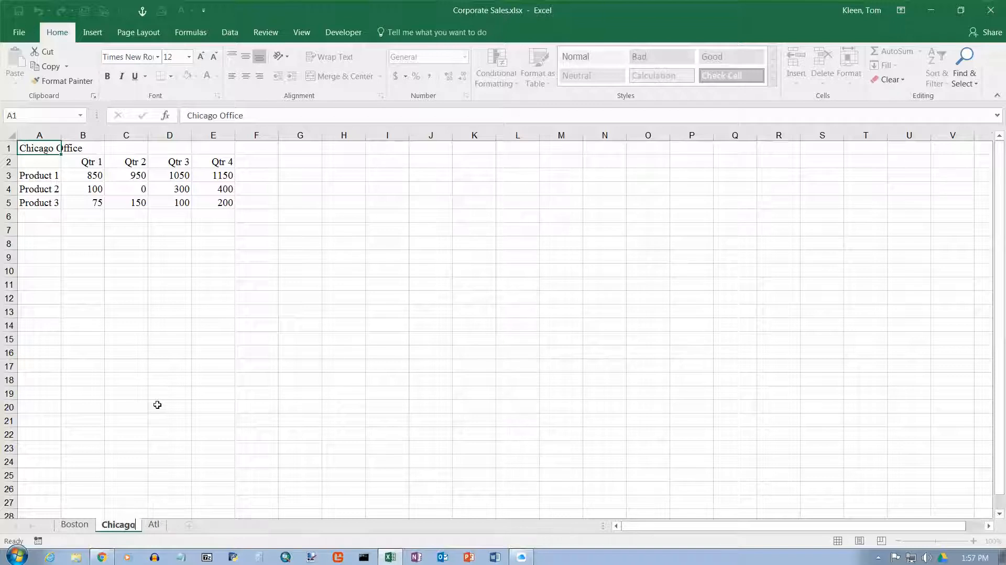
key(Return)
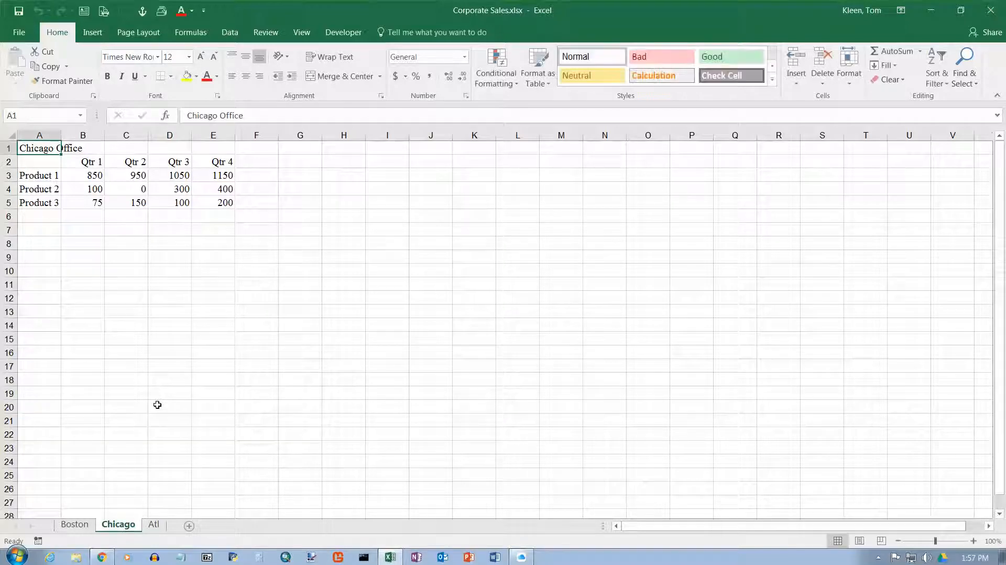
Rename the Atl sheet as Atlanta and move it in front of the Boston sheet
click(161, 526)
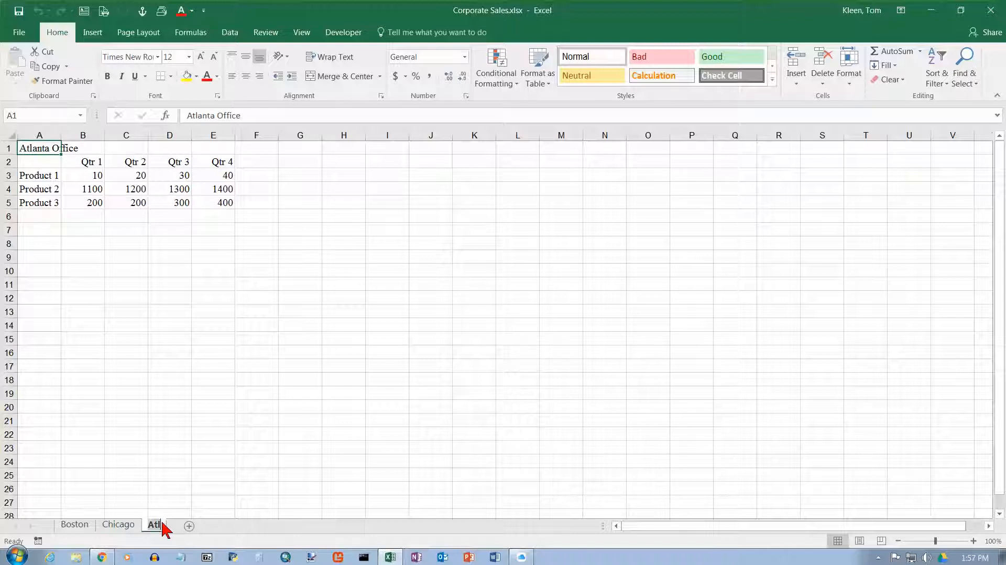
double_click(157, 524)
key(End)
text(anta)
key(Return)
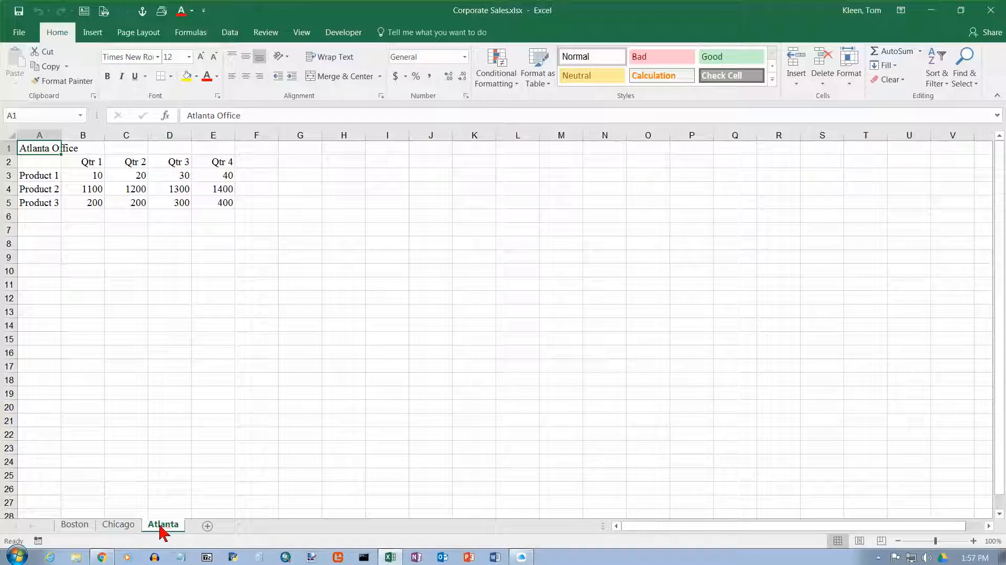
drag(163, 526, 60, 525)
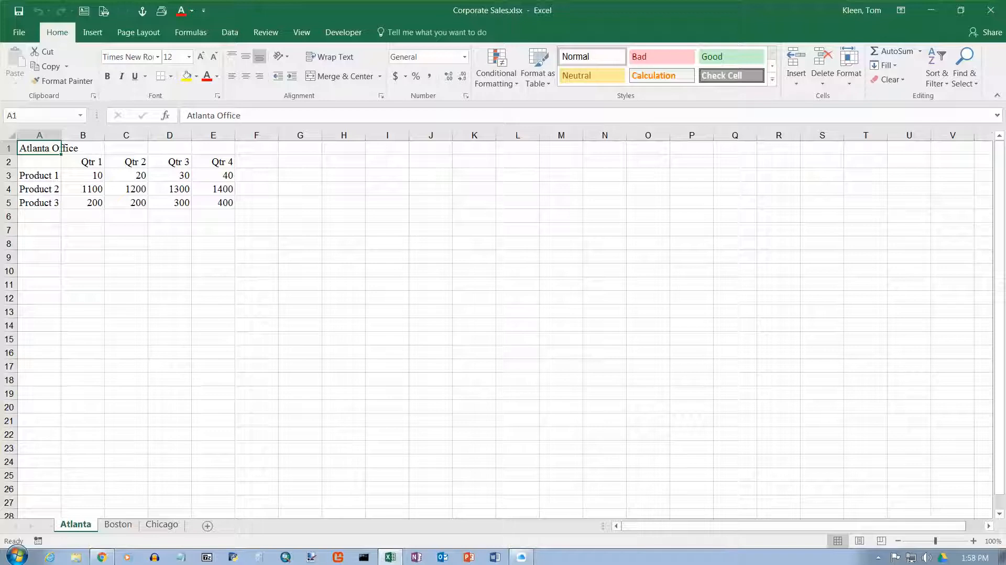
Color the Atlanta sheet's tab with the standard red
right_click(92, 531)
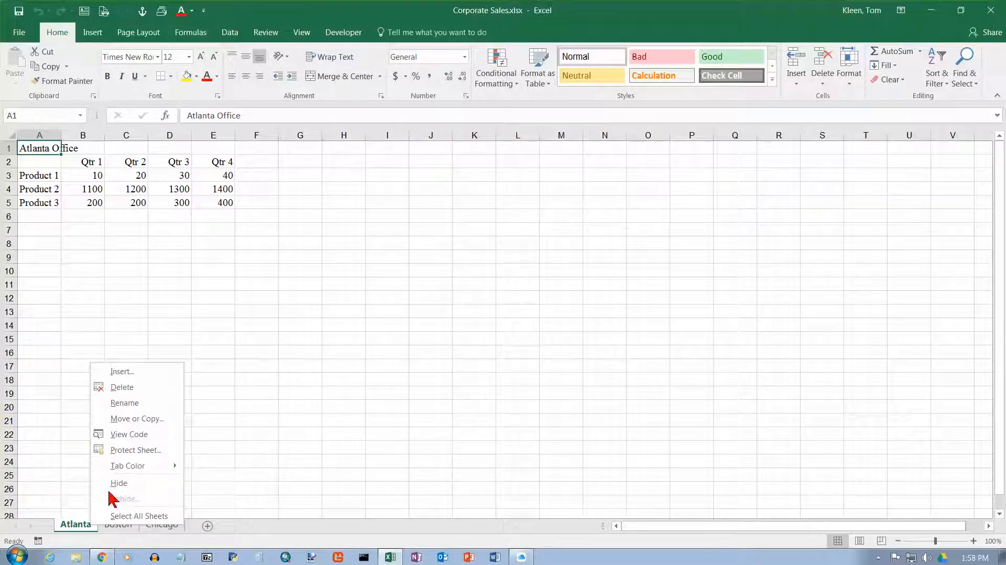
mouse_move(116, 470)
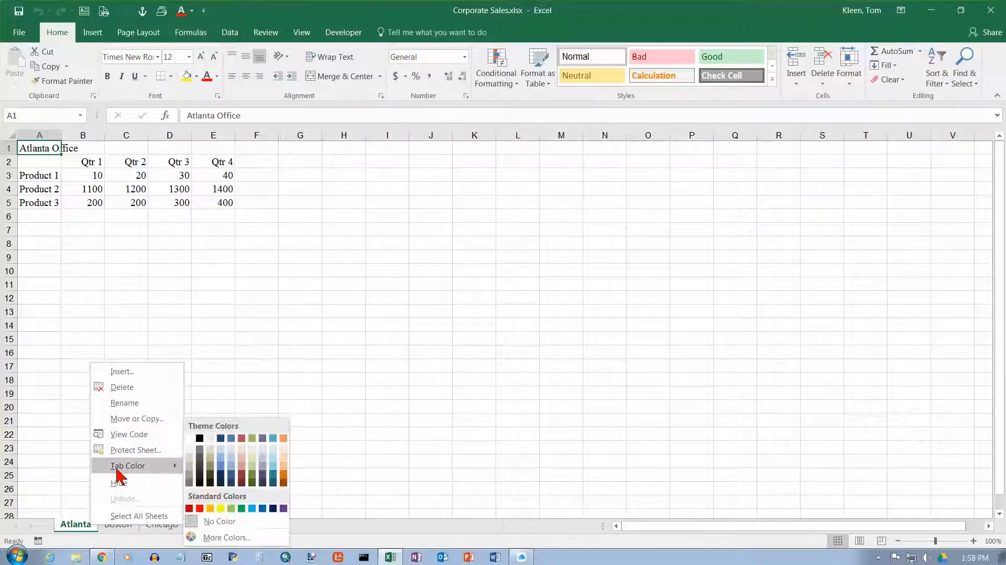
click(200, 509)
Color the Boston sheet's tab with the standard green
right_click(132, 524)
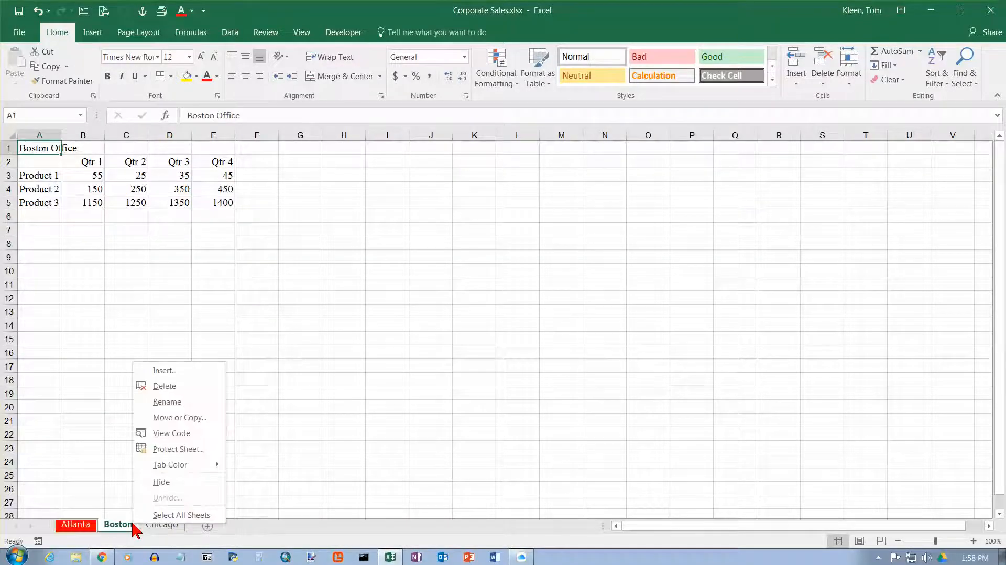
mouse_move(181, 471)
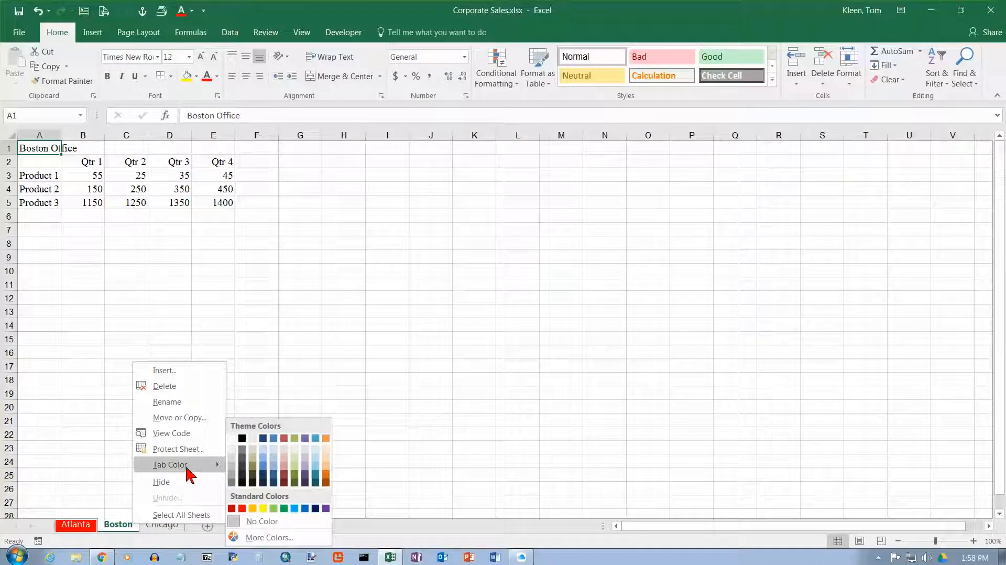
click(283, 510)
Color the Chicago sheet's tab with the standard blue
right_click(164, 526)
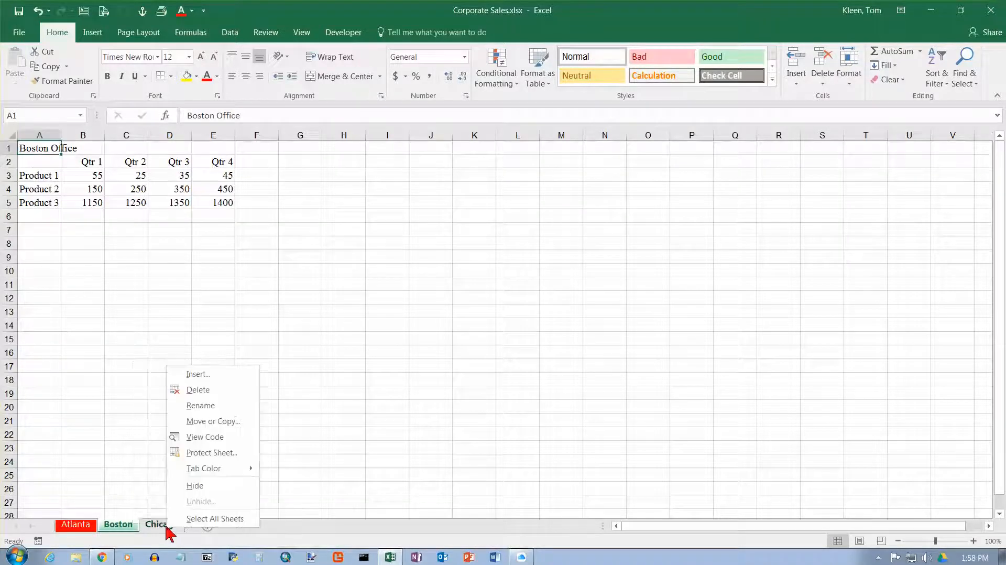
mouse_move(246, 480)
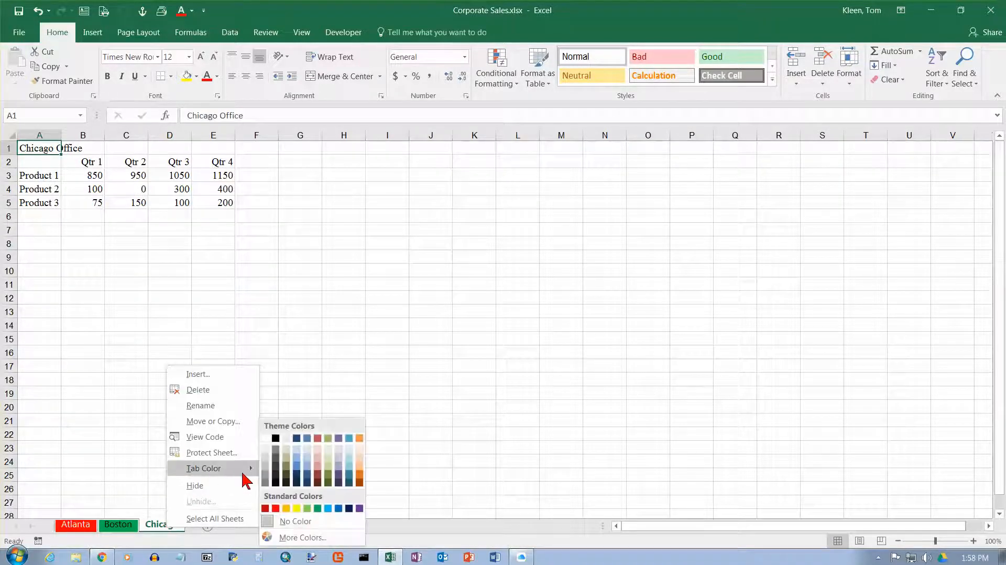
click(340, 509)
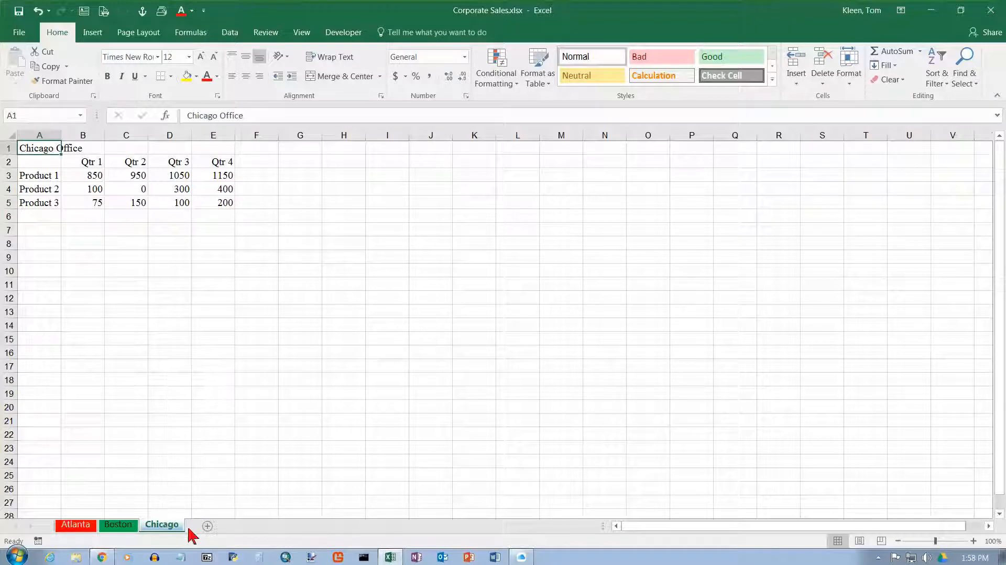
Switch among the Atlanta, Boston and Chicago sheets to compare their tab colors and data layout
click(103, 529)
click(76, 525)
click(119, 526)
click(160, 527)
click(91, 526)
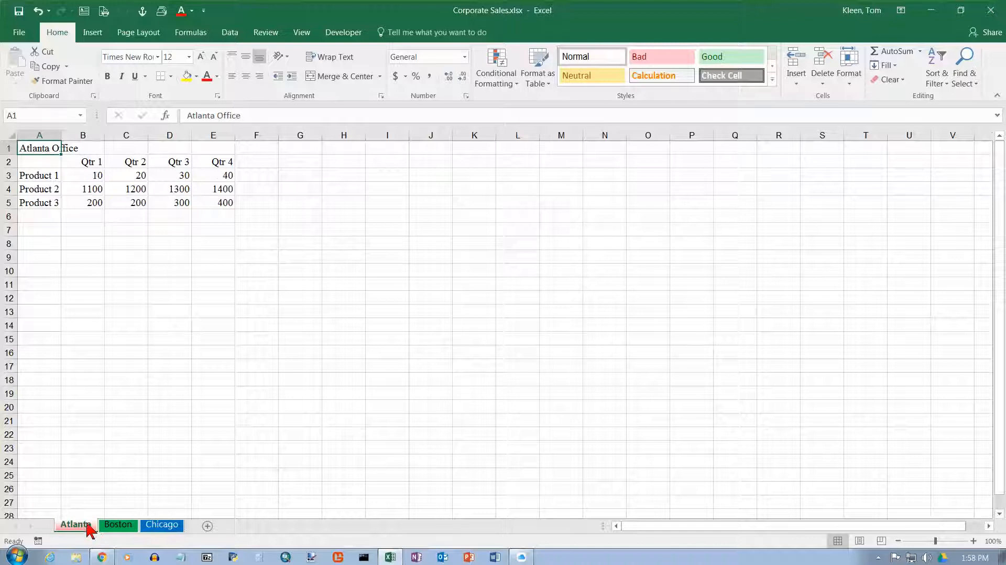
click(113, 527)
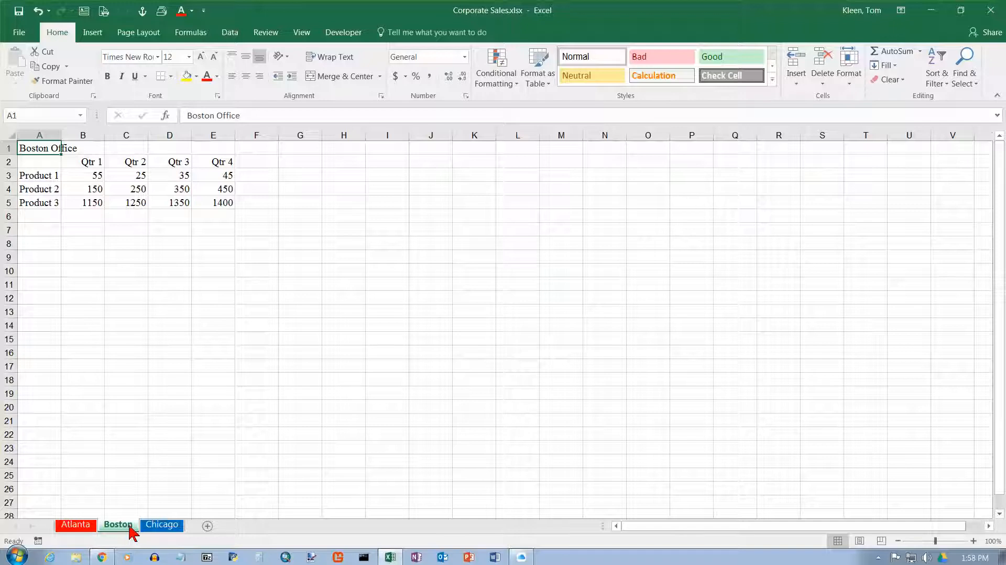
click(86, 526)
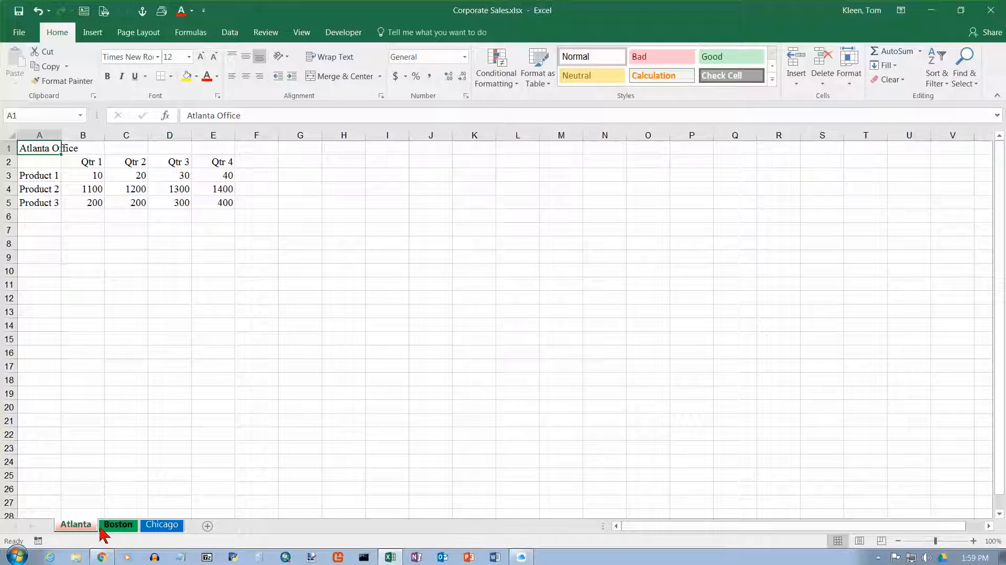
click(134, 527)
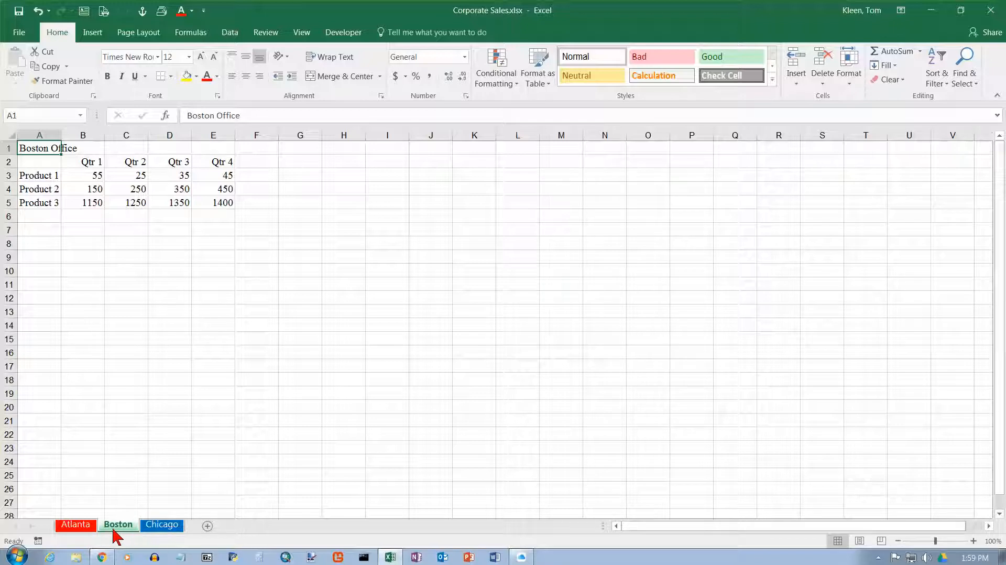
click(162, 525)
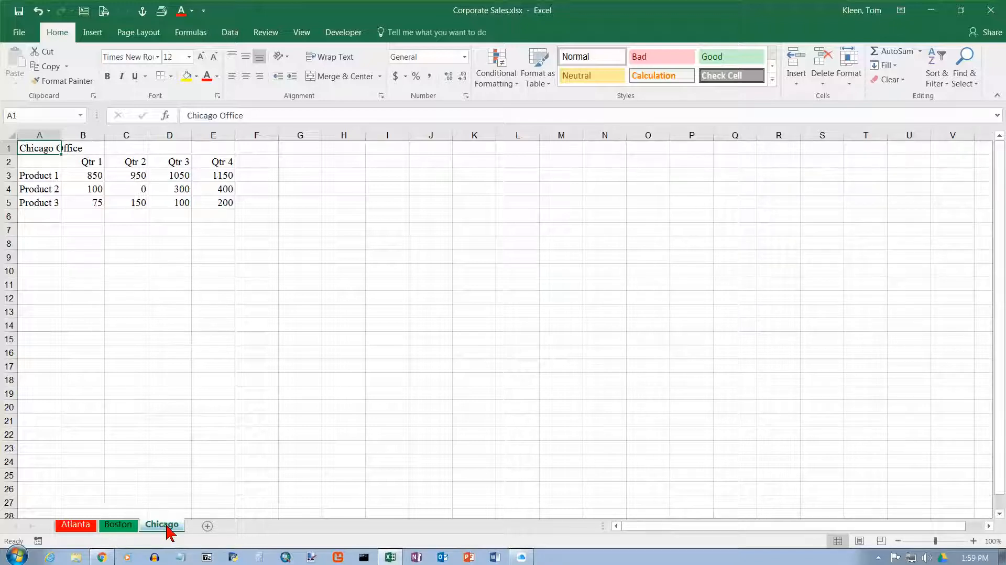
click(87, 524)
click(126, 526)
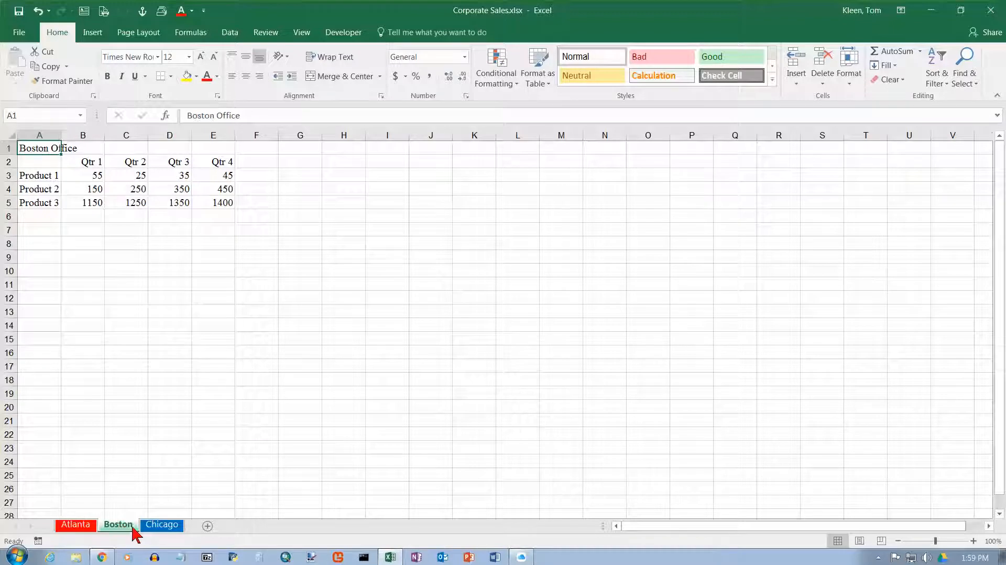
click(159, 526)
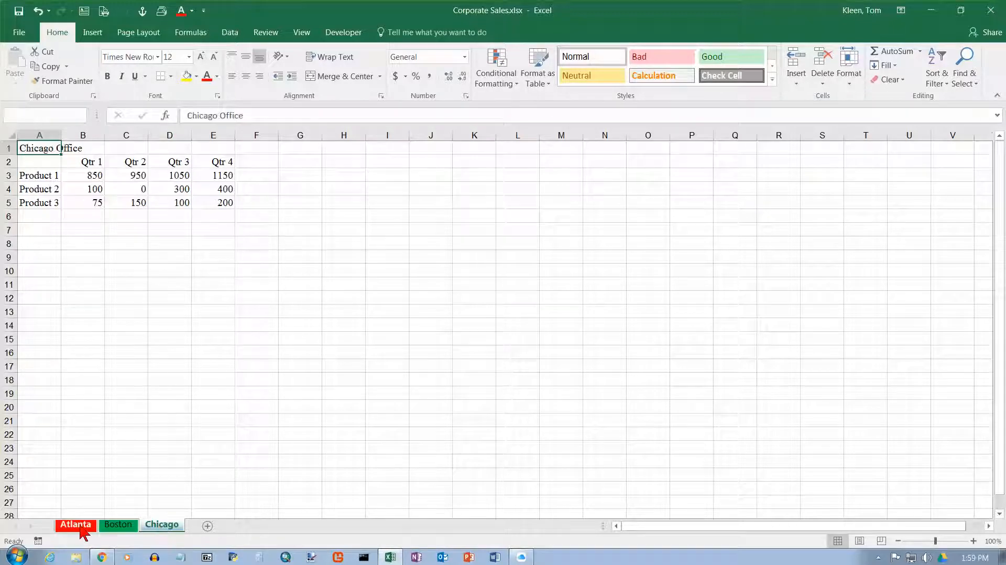
click(79, 525)
click(120, 527)
click(160, 526)
click(124, 527)
click(80, 525)
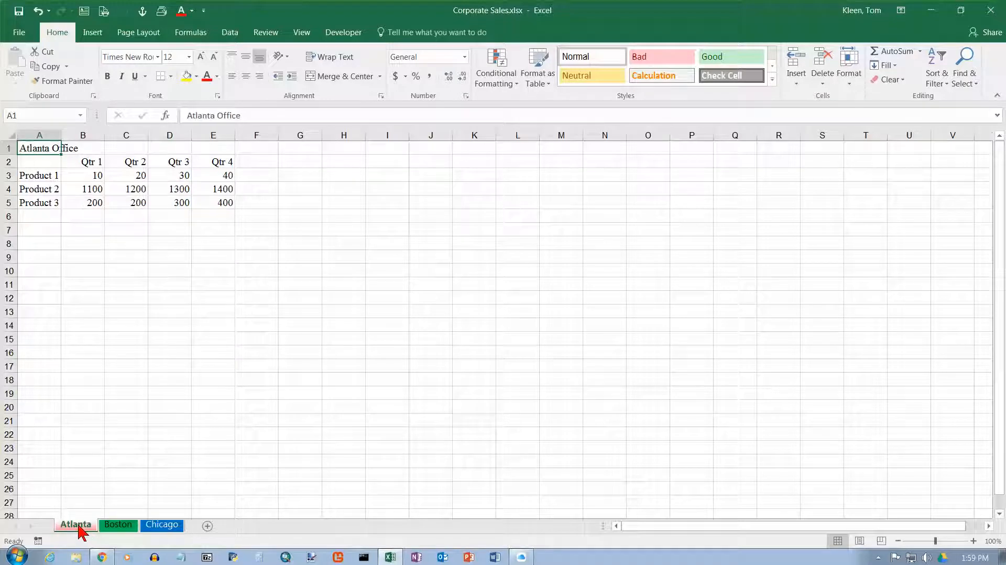
click(129, 528)
click(157, 528)
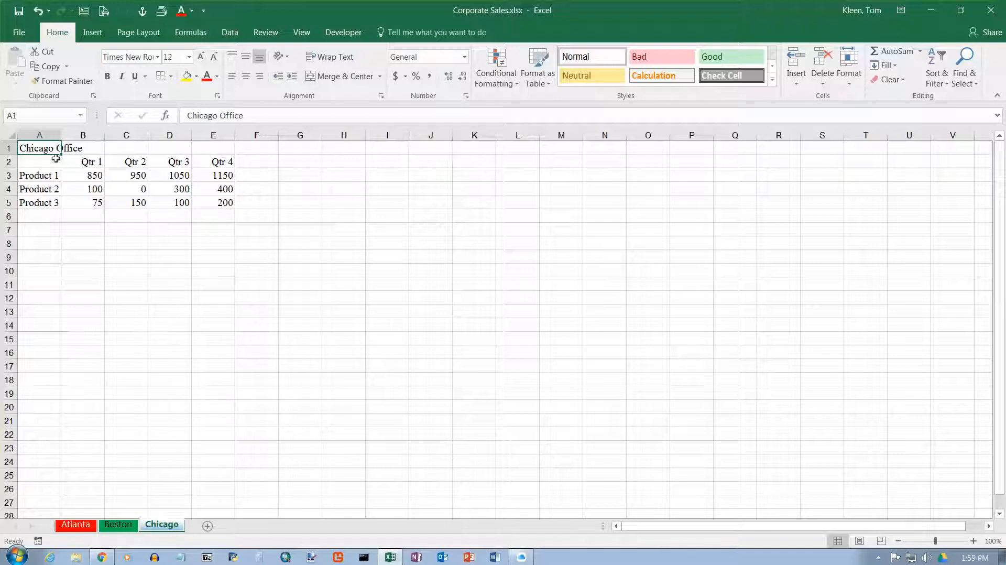
Group the adjacent sheets from Atlanta through Chicago, then ungroup them and view the sheets individually
click(84, 525)
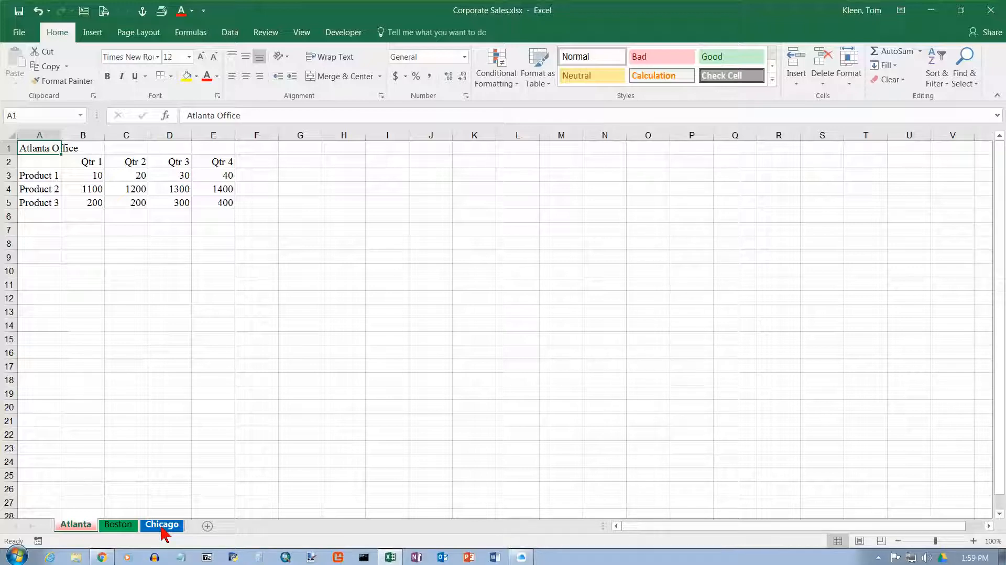
shift+click(164, 526)
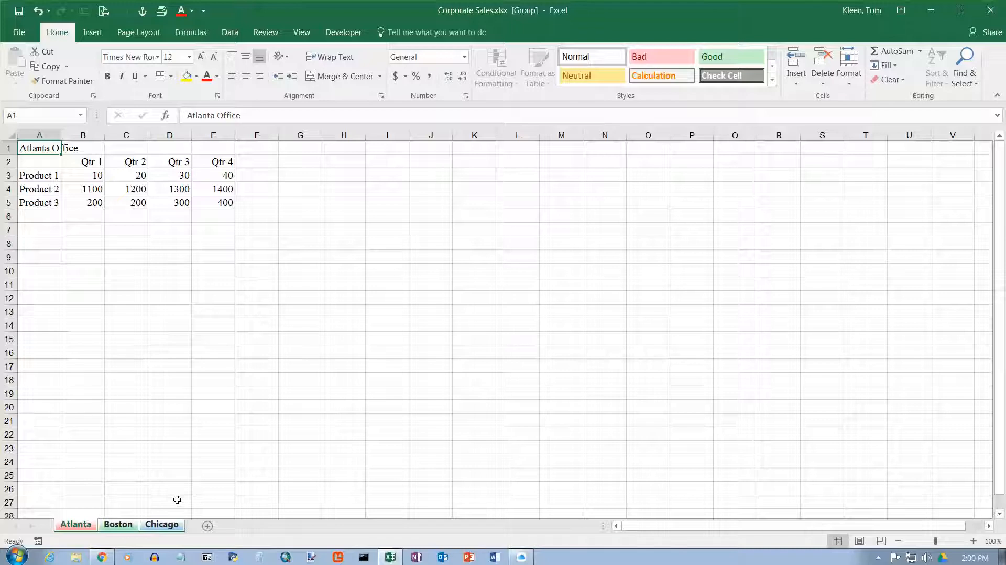
click(118, 530)
click(73, 529)
click(114, 528)
click(158, 528)
click(110, 529)
Group the sheets from Atlanta through Chicago again and ungroup them by activating only Boston
click(84, 528)
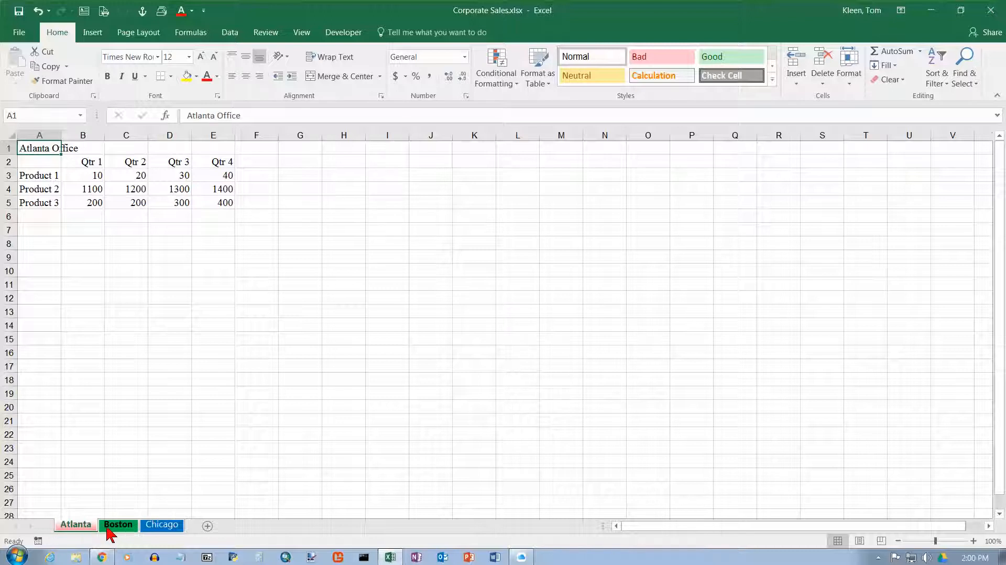
shift+click(163, 526)
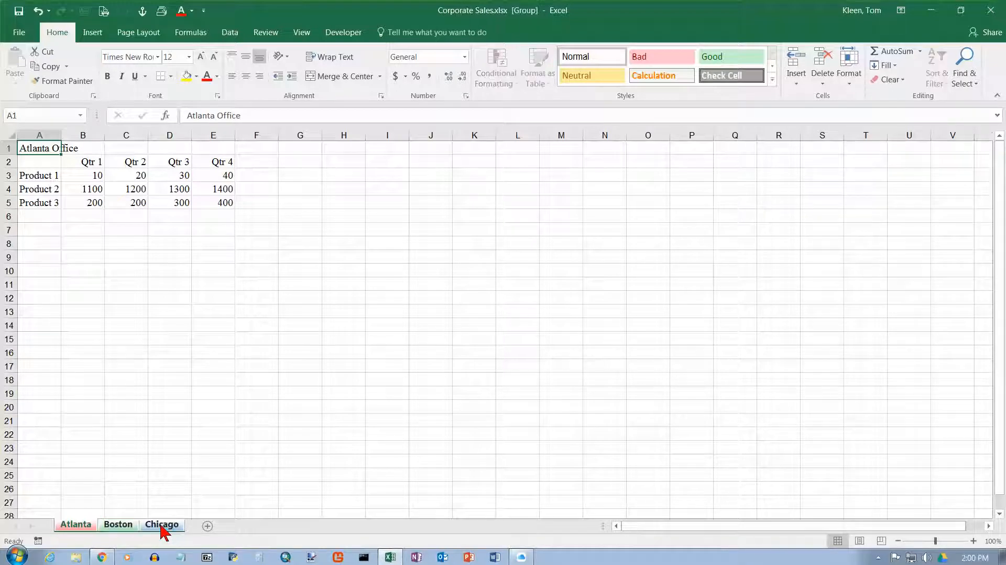
click(123, 529)
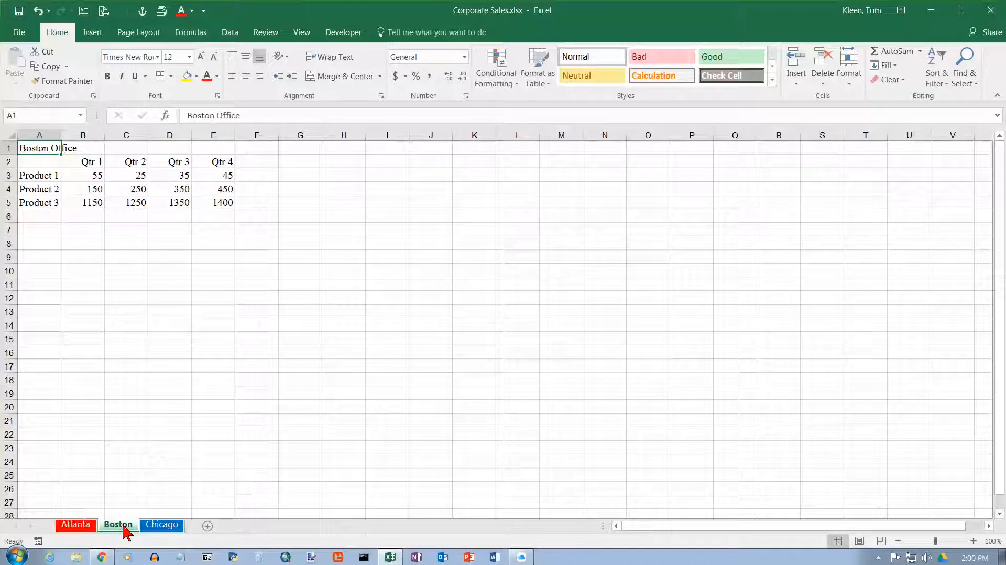
Group only the nonadjacent Atlanta and Chicago sheets, then ungroup them by activating Boston
click(86, 530)
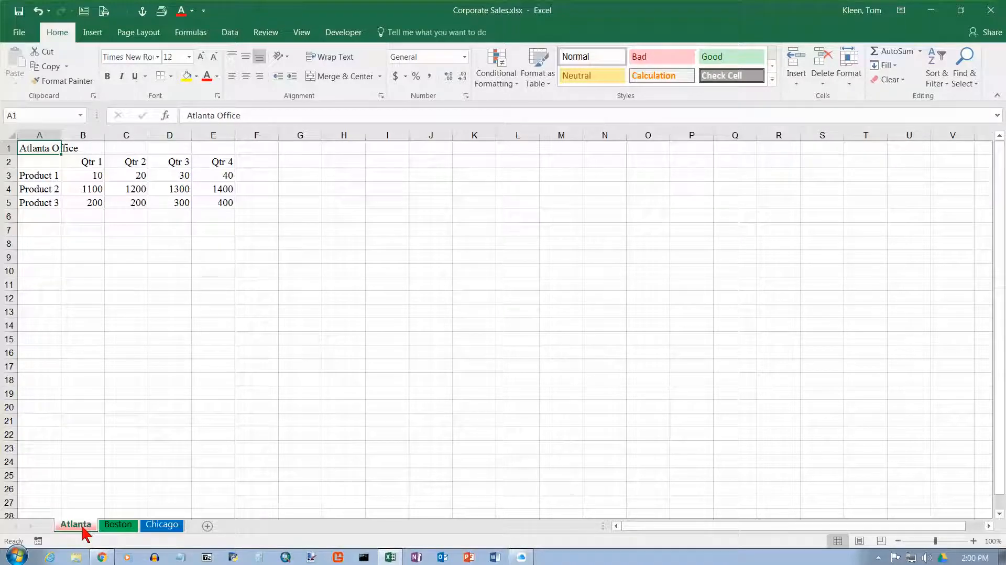
ctrl+click(160, 525)
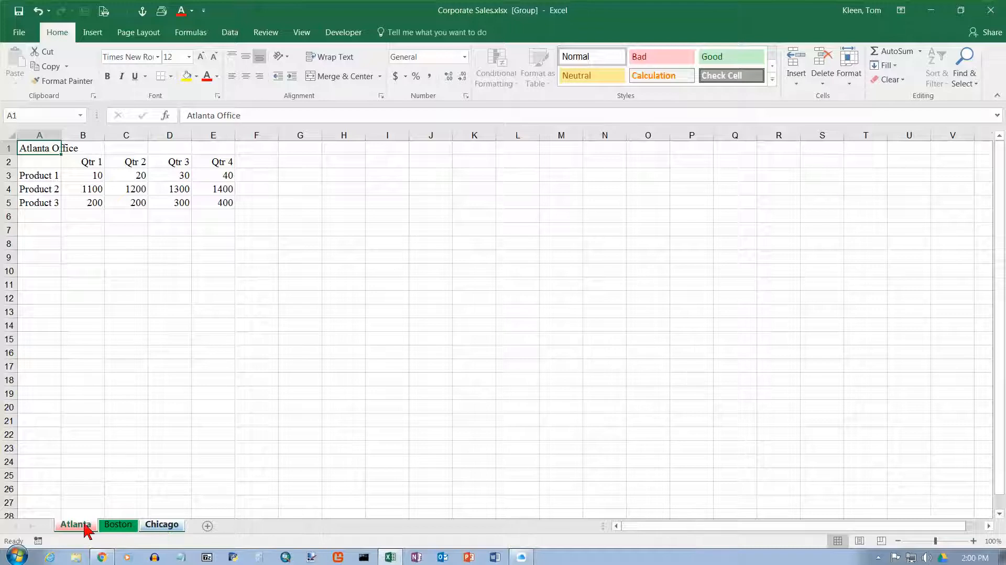
click(112, 525)
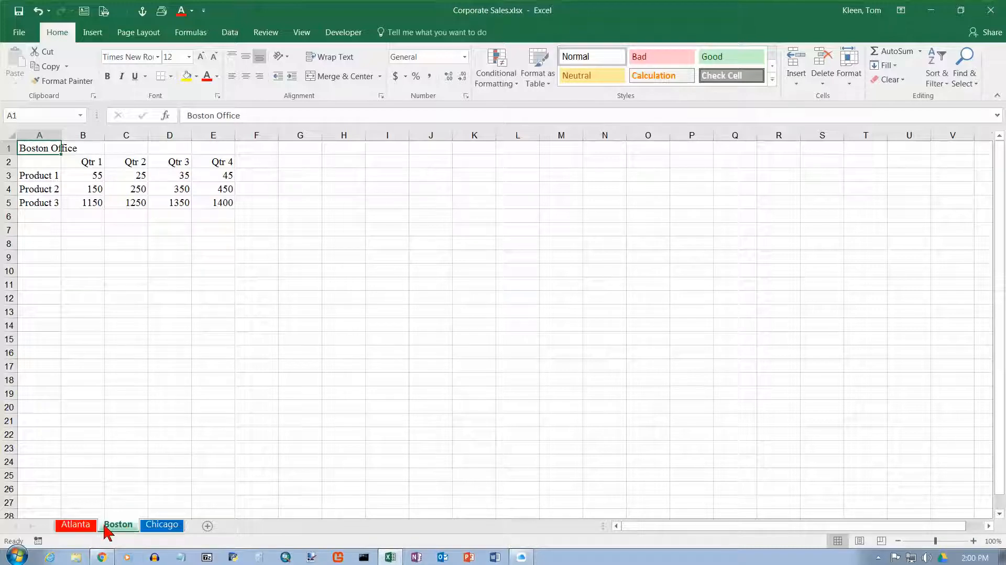
Group the sheets from Atlanta through Chicago, check which Insert commands remain available, and ungroup them by activating Boston
click(83, 526)
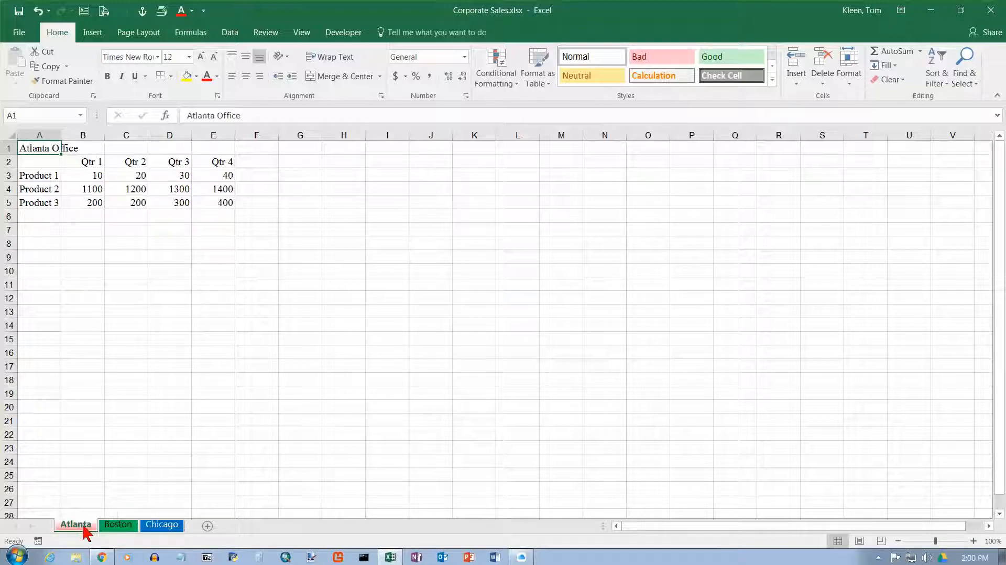
shift+click(157, 527)
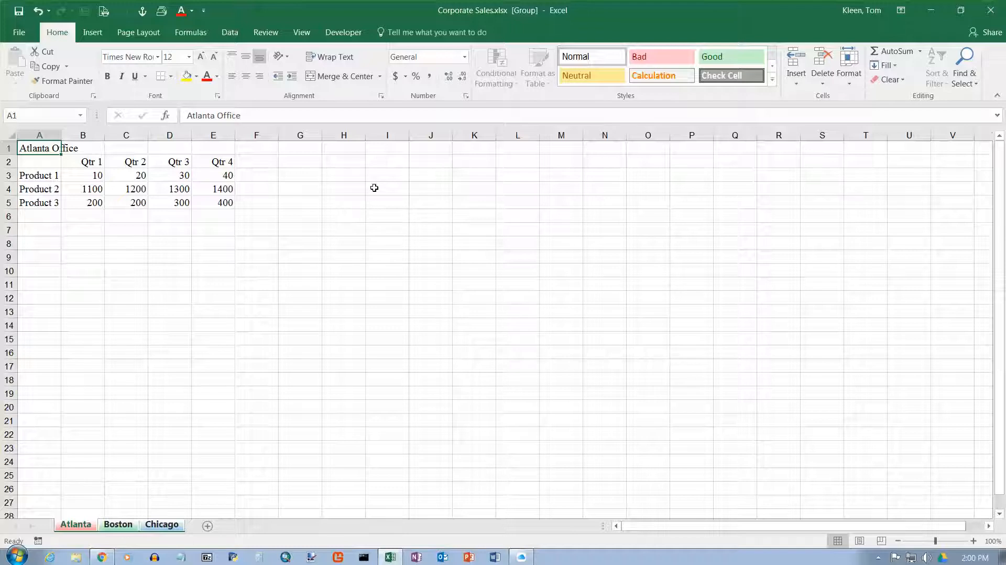
click(93, 33)
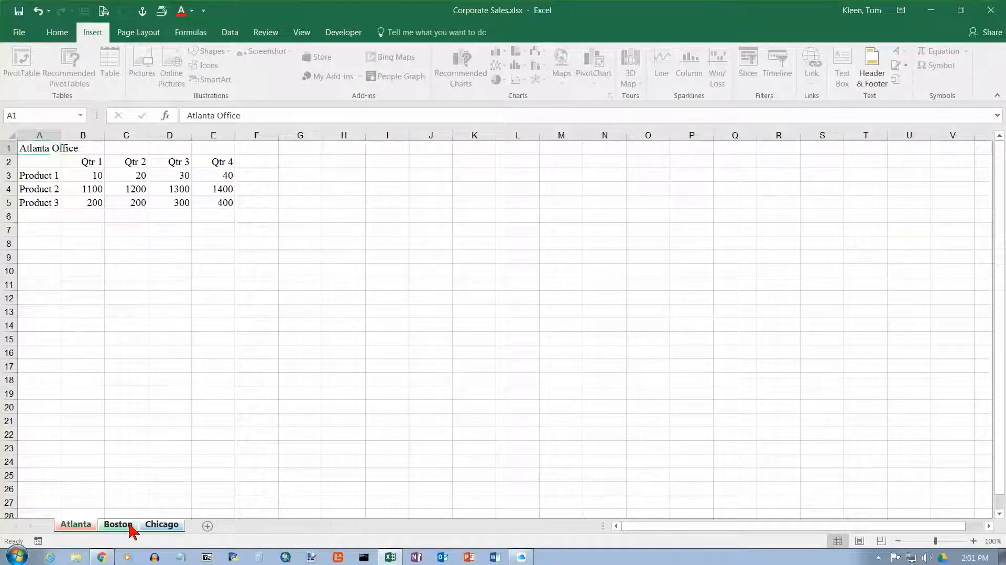
click(131, 527)
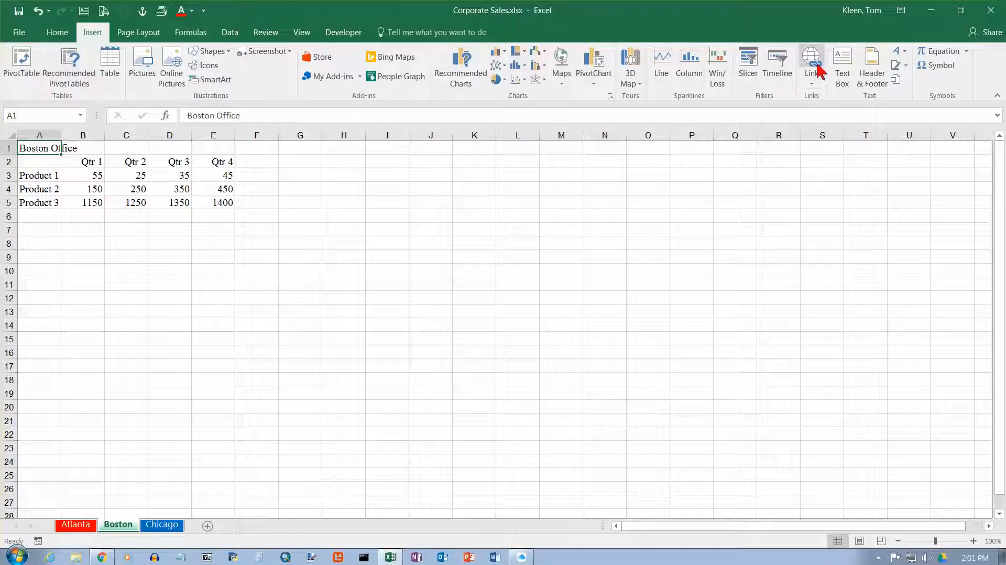
Group the sheets from Atlanta through Chicago, then merge and center the office title across A1:E1 with the Title cell style
click(78, 530)
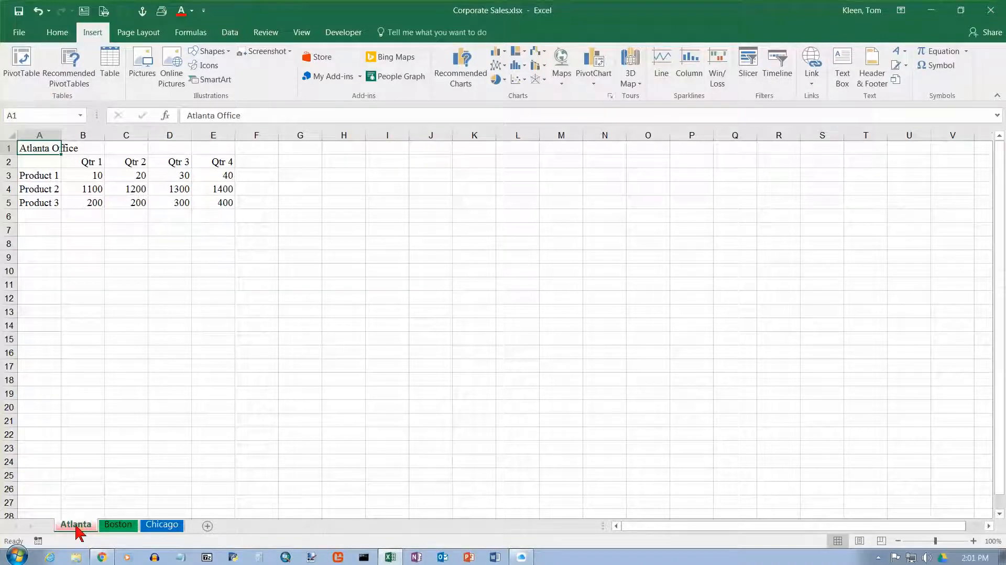
shift+click(169, 528)
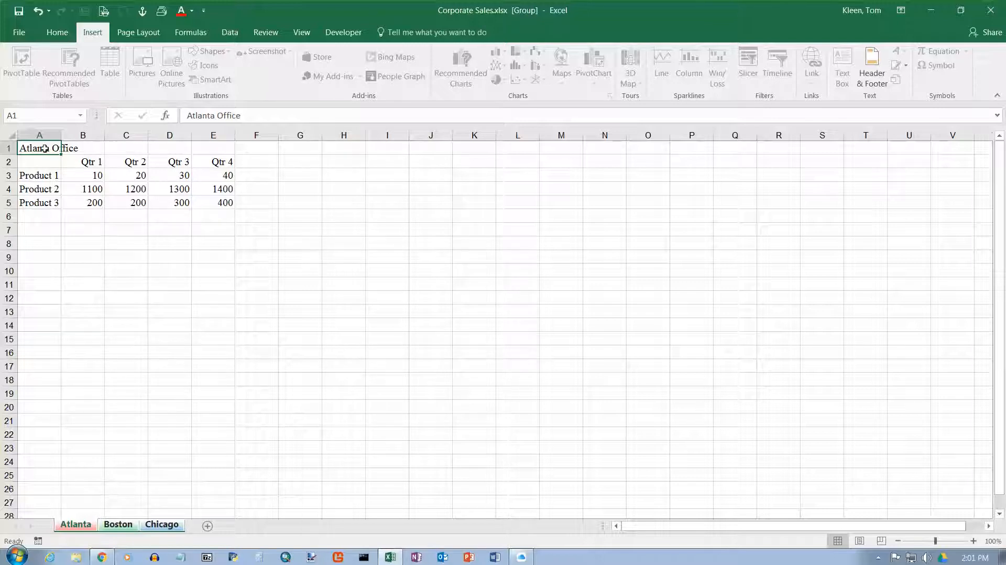
drag(44, 149, 215, 149)
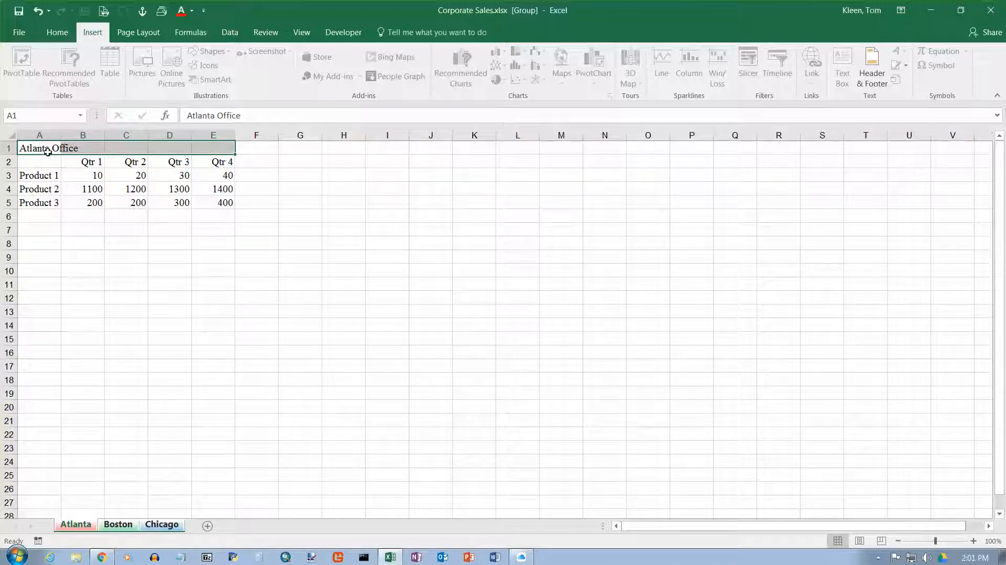
click(58, 35)
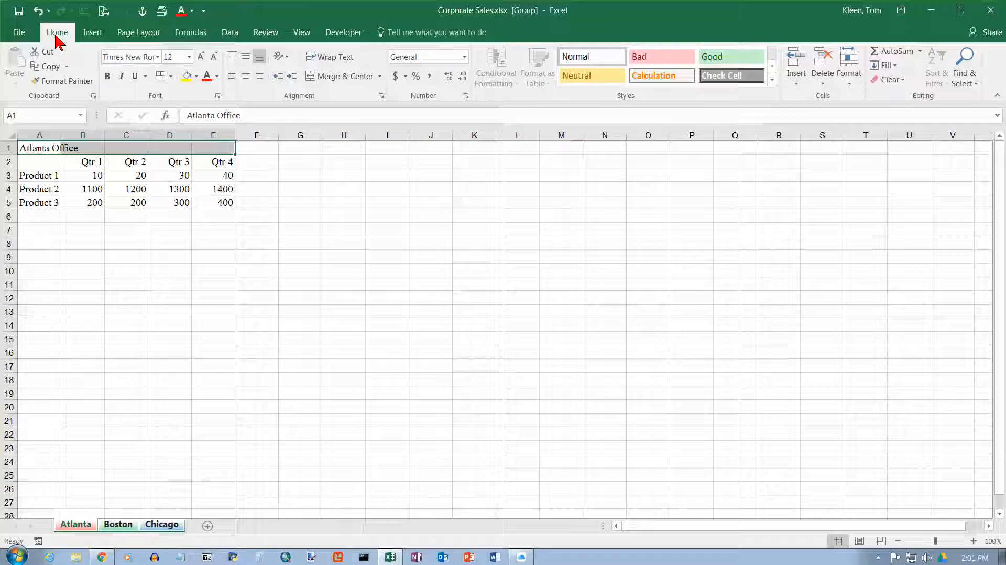
click(332, 77)
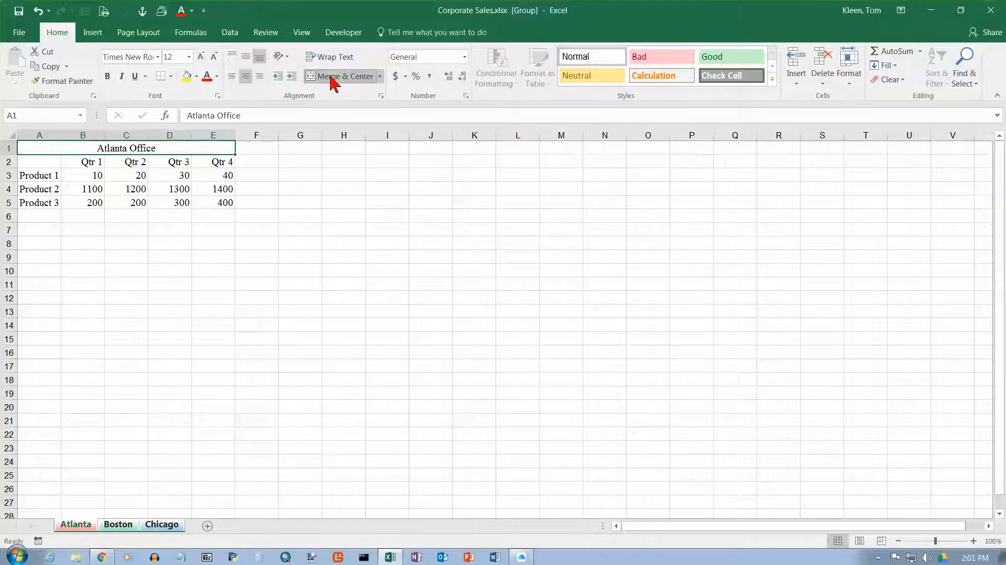
click(771, 84)
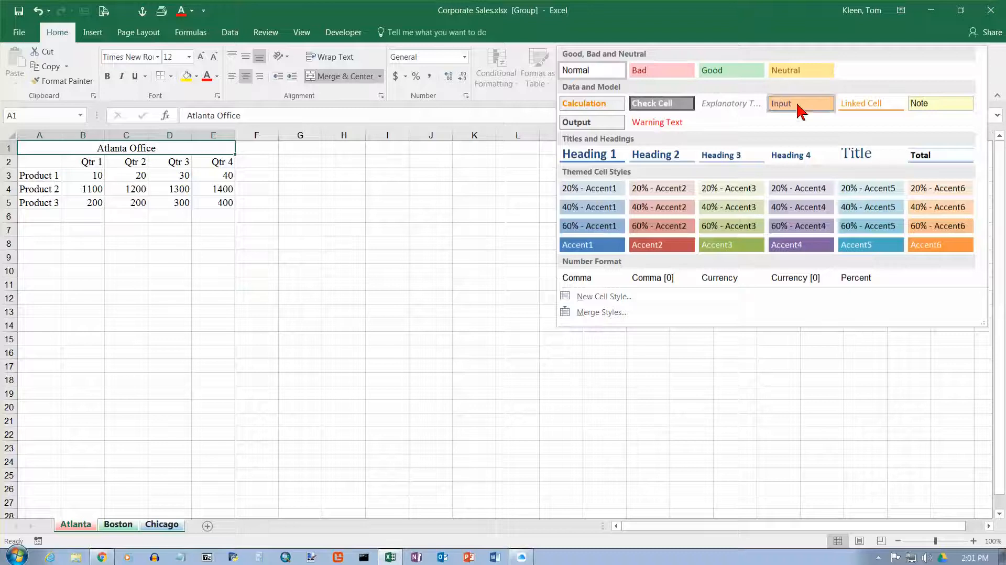
click(854, 153)
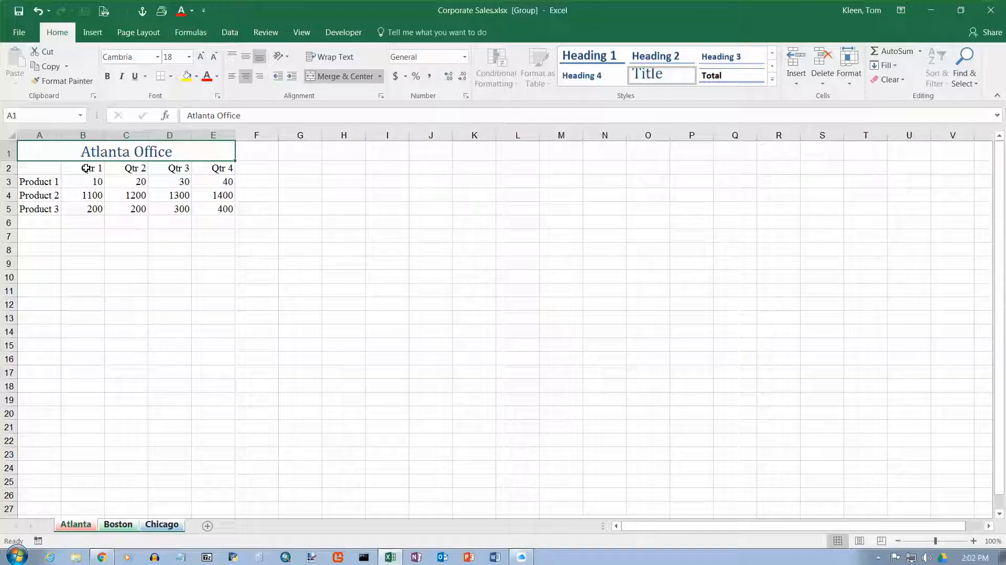
Apply the Heading 3 cell style to the quarter headings in B2:E2 and Heading 4 to the product labels in A3:A5
drag(86, 169, 210, 167)
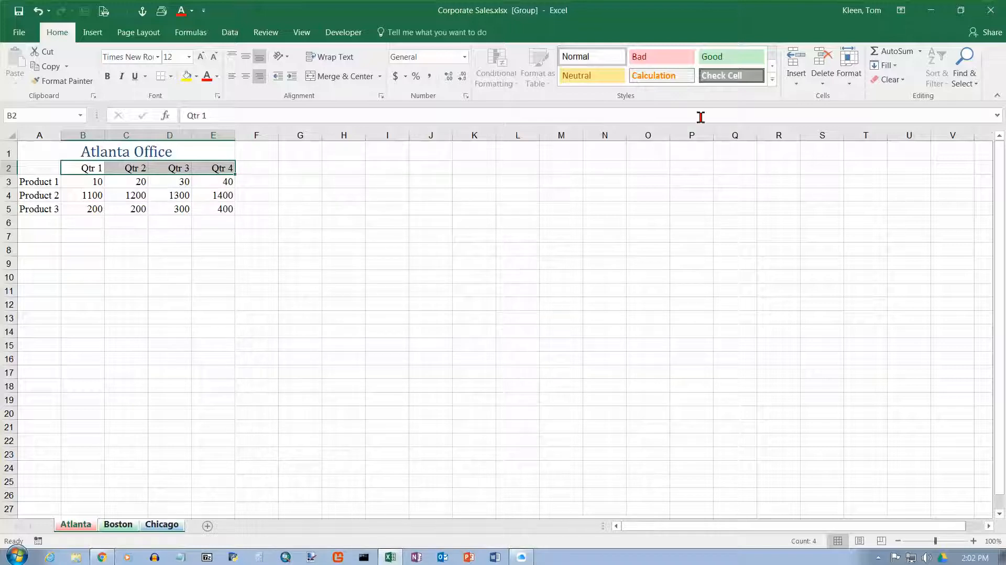
click(773, 80)
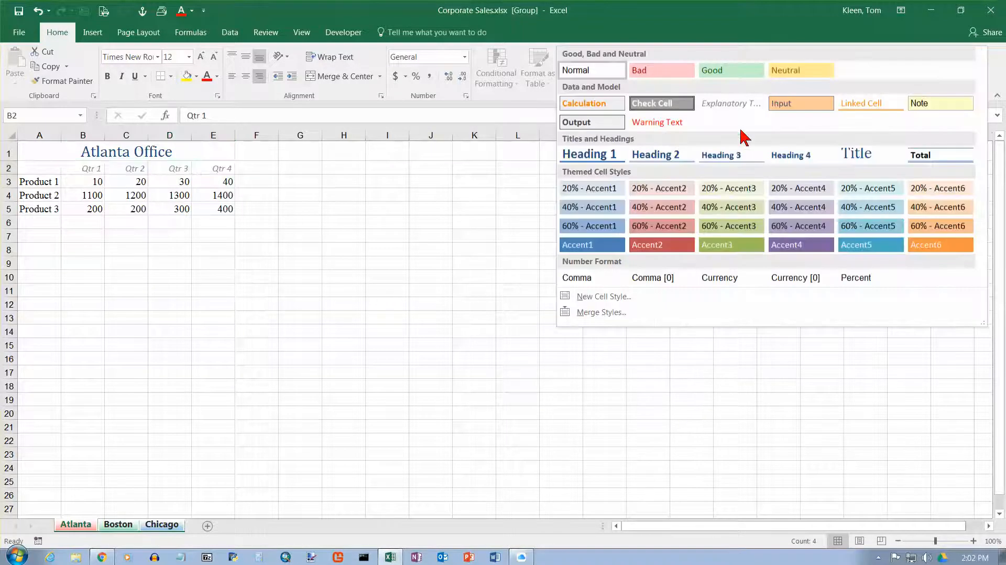
click(736, 154)
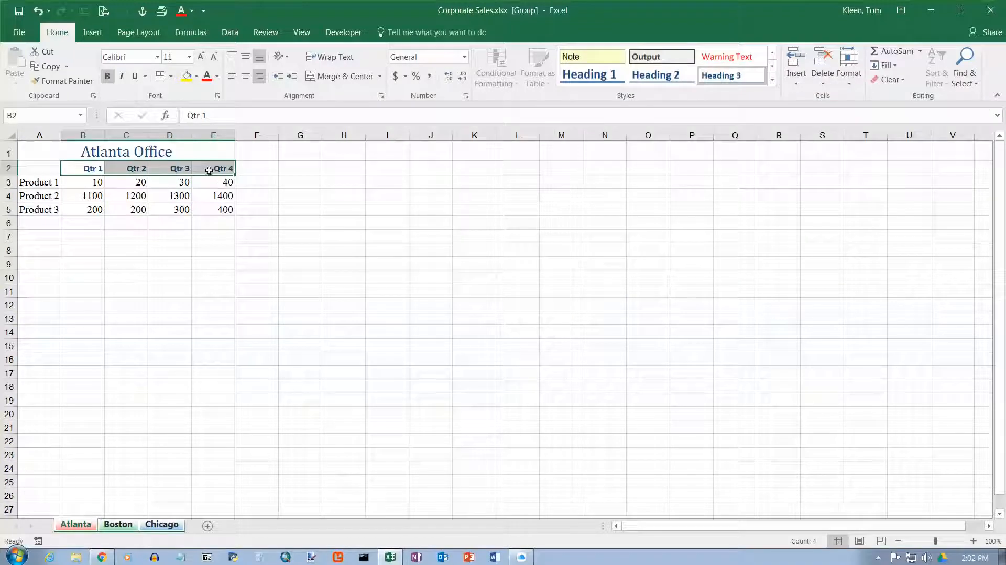
drag(49, 183, 55, 210)
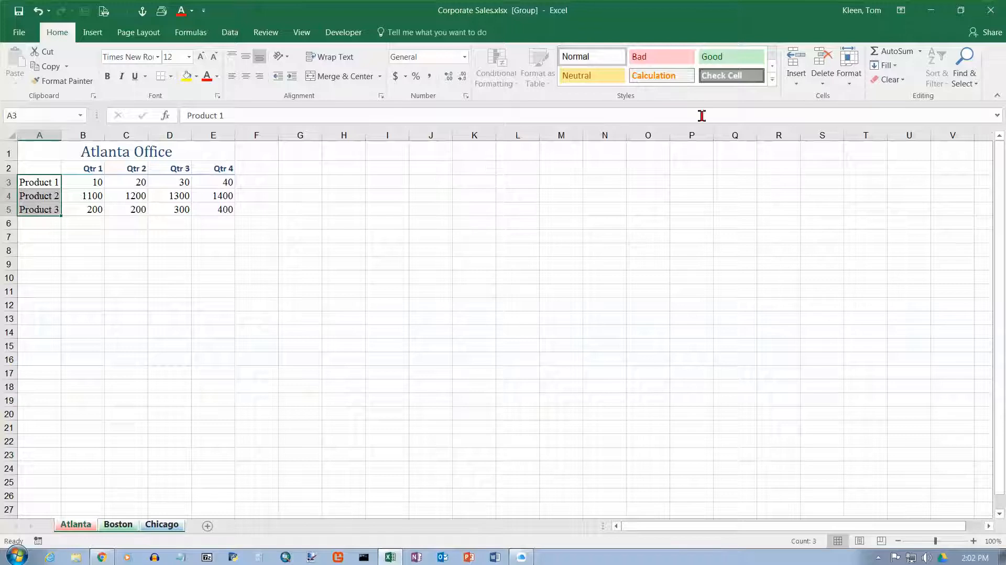
click(773, 79)
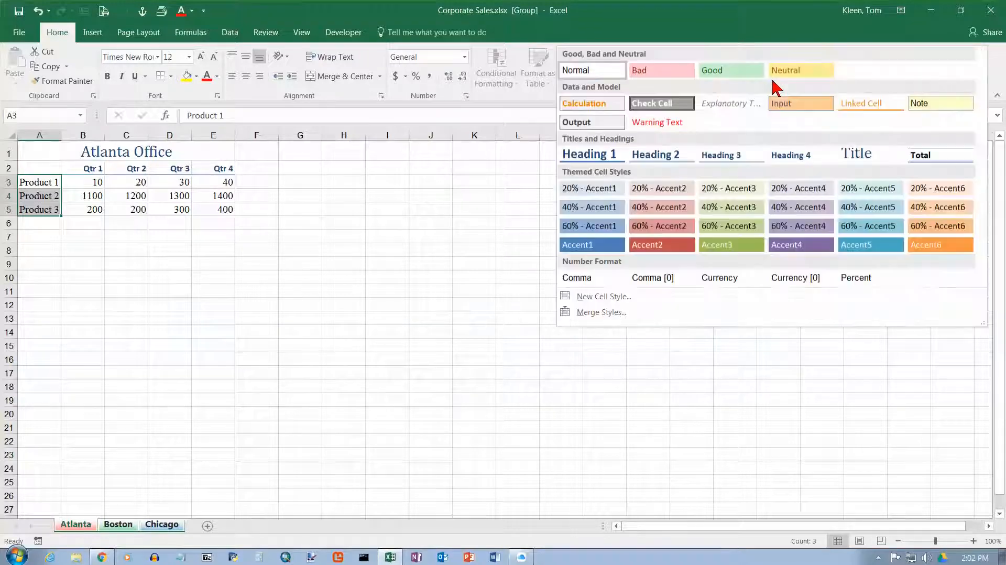
click(781, 155)
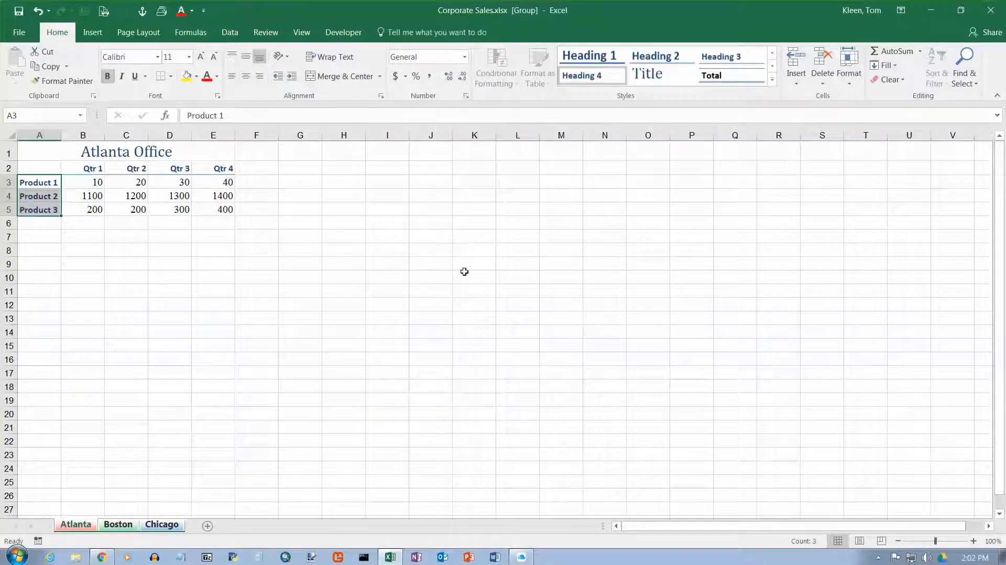
Widen columns A through E slightly and to an equal width on the grouped sheets
drag(35, 133, 259, 130)
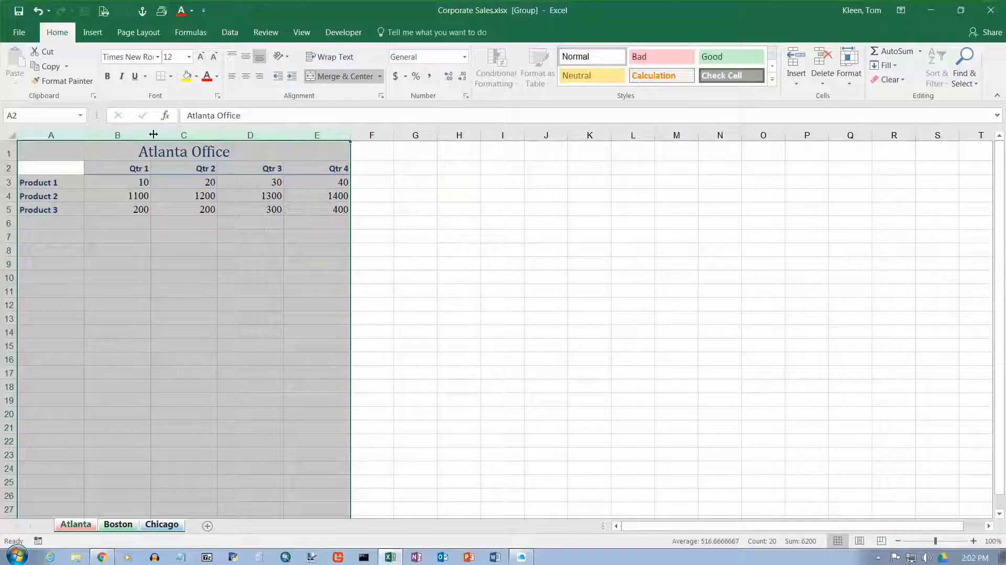
drag(153, 135, 135, 135)
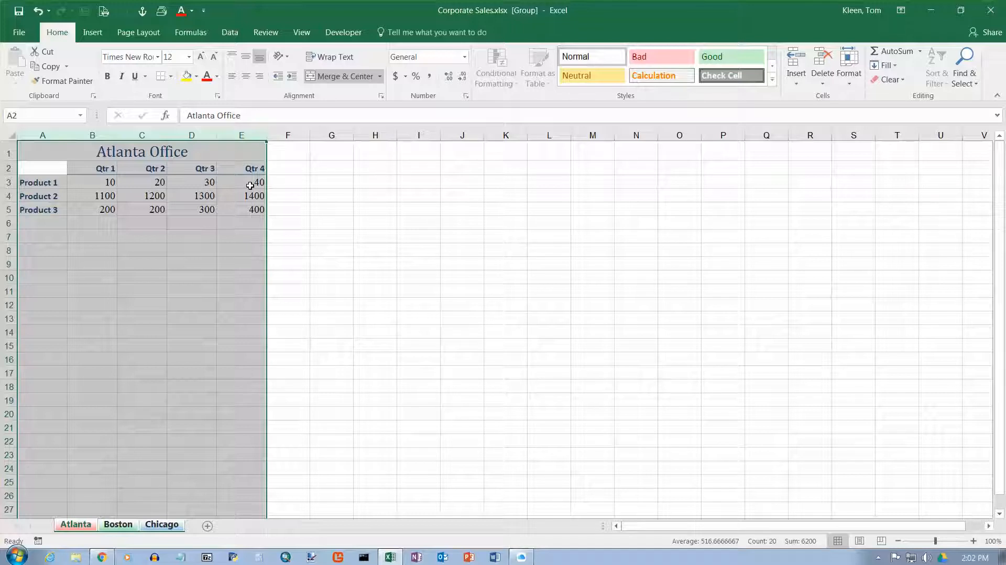
click(11, 134)
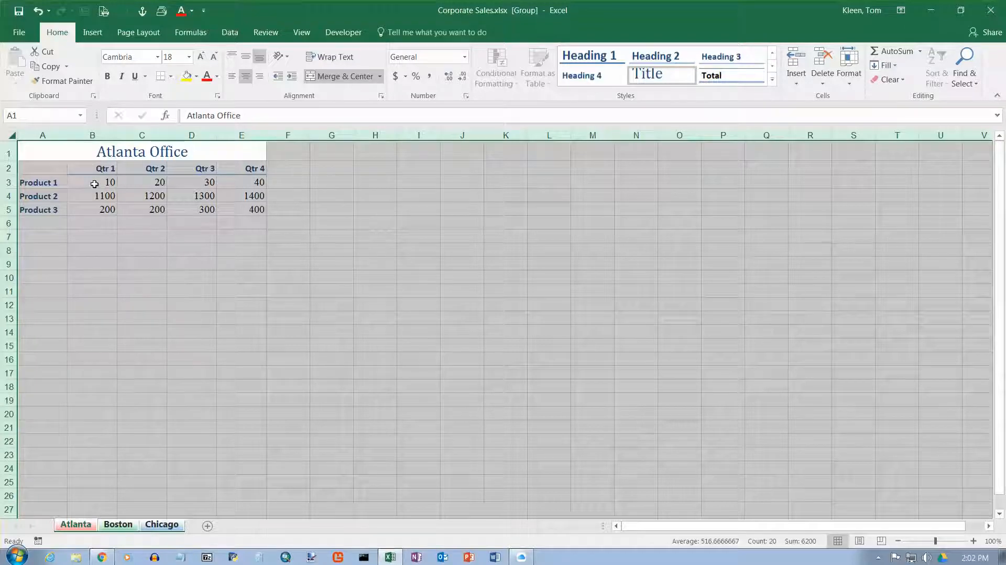
Set the font of cells B3:E6 to Verdana, size 10
drag(94, 183, 257, 231)
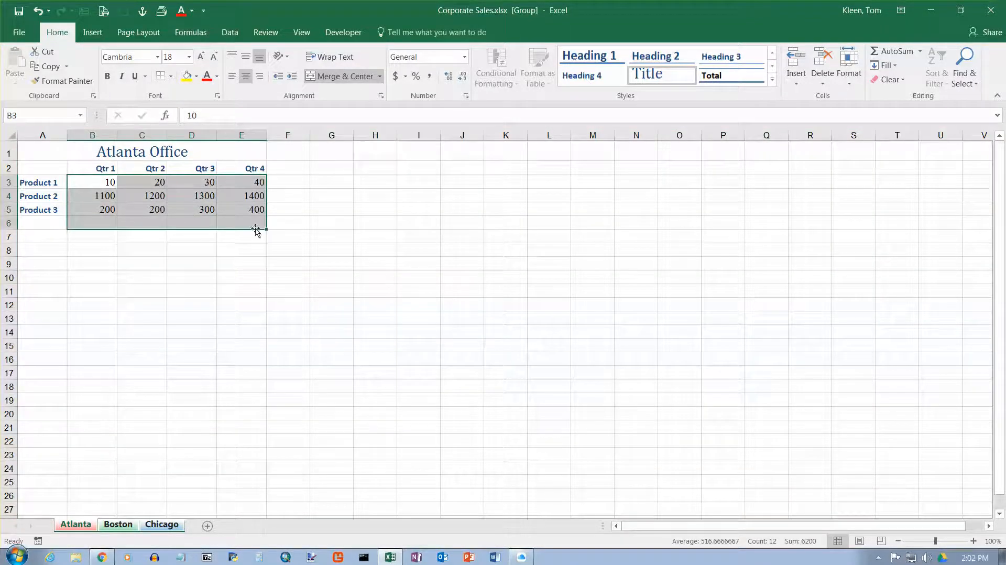
click(158, 57)
text(Verdana)
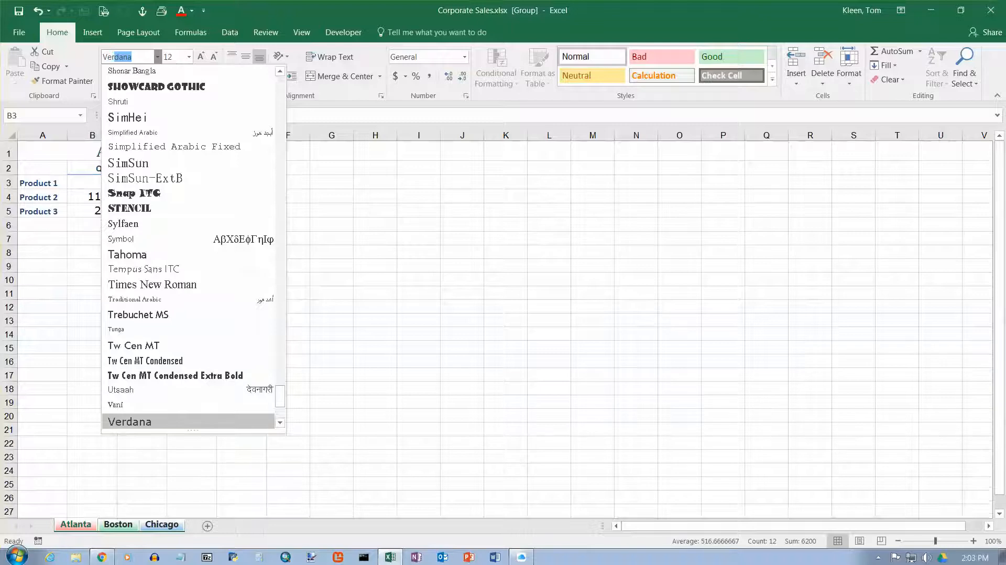
click(190, 56)
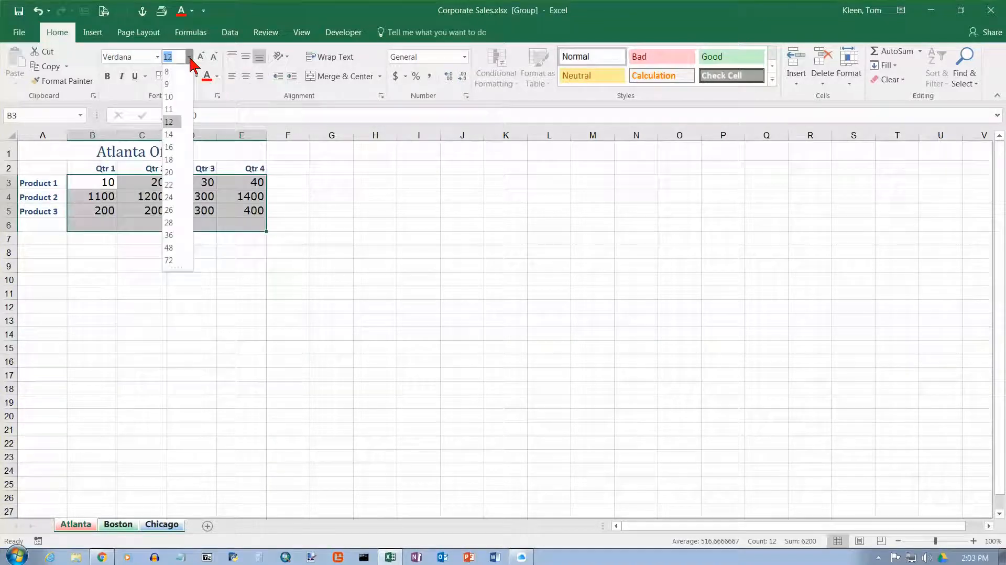
click(179, 96)
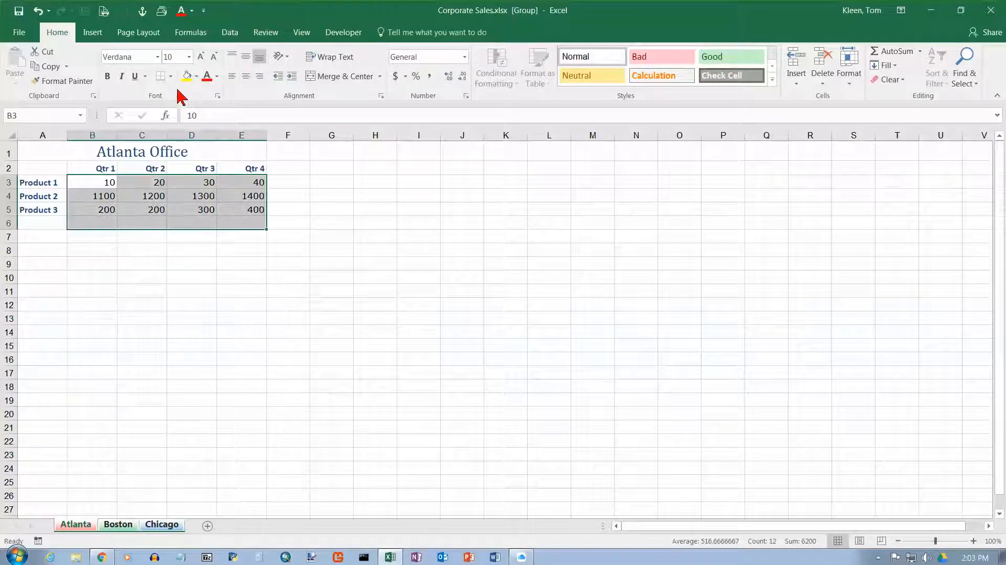
Check the quarter headings' alignment in row 2 and right-align column A with the product labels
click(111, 168)
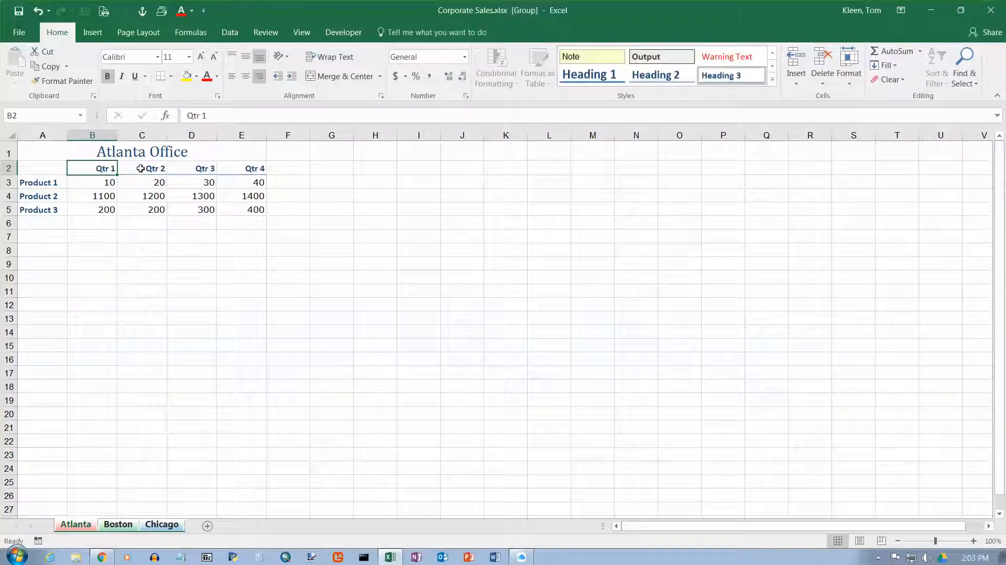
click(152, 169)
click(197, 169)
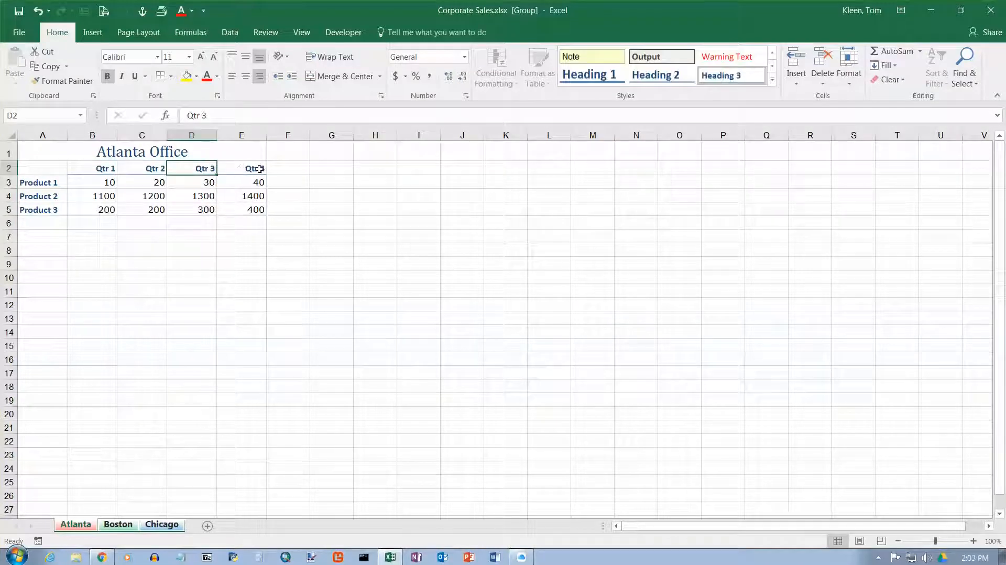
click(254, 168)
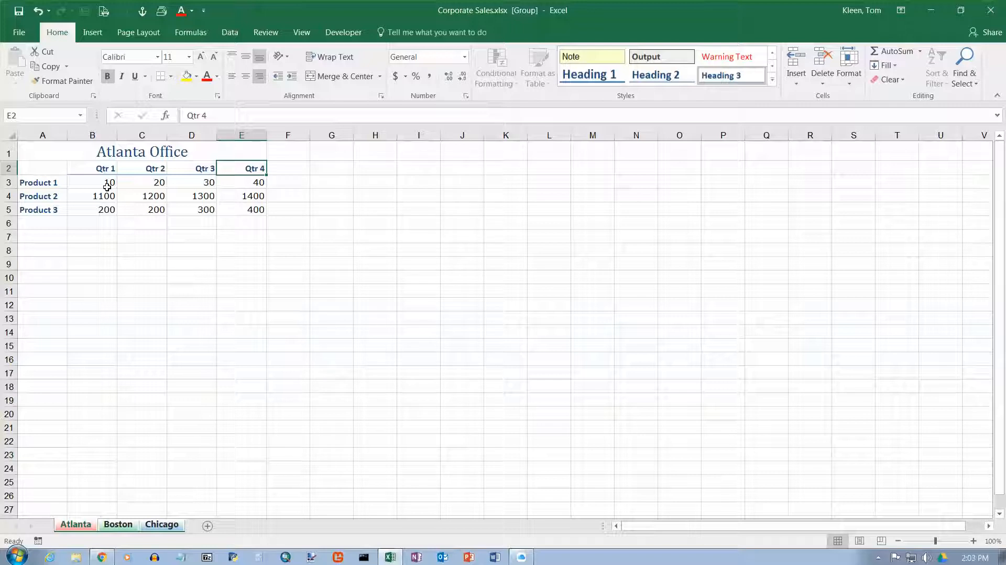
click(45, 137)
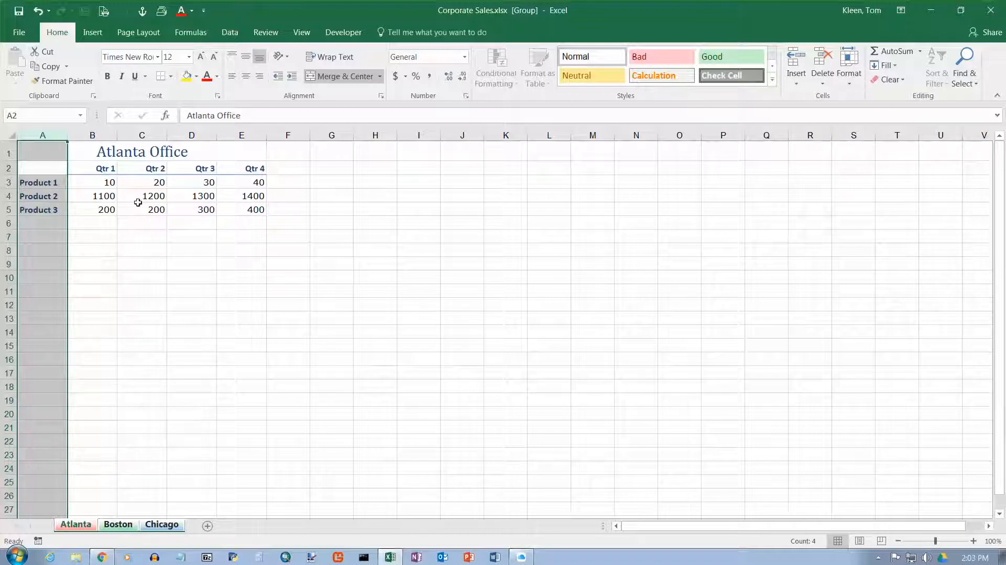
click(260, 77)
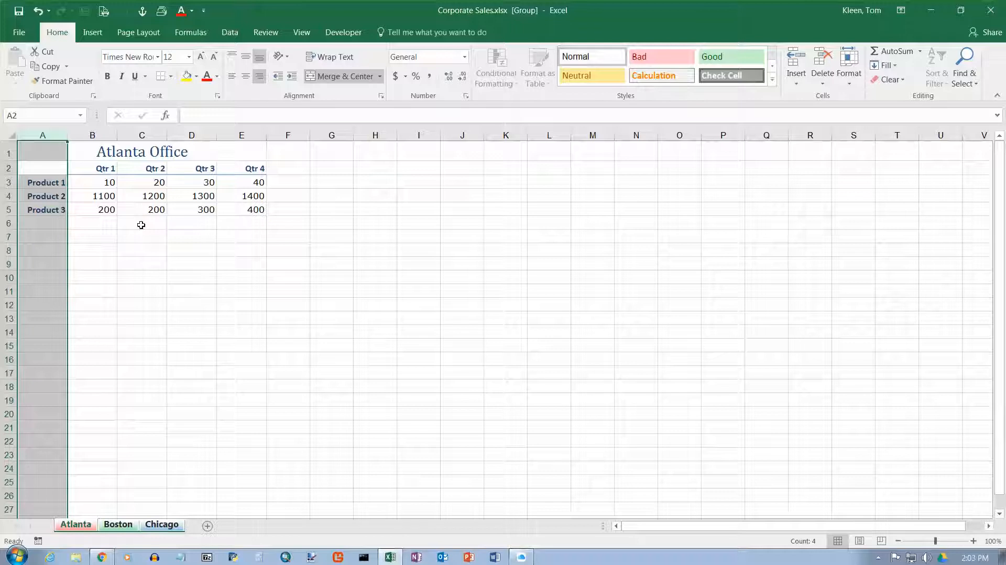
Format the Product 1 sales in B3:E3 as Accounting with dollar signs and no decimal places
drag(96, 182, 258, 184)
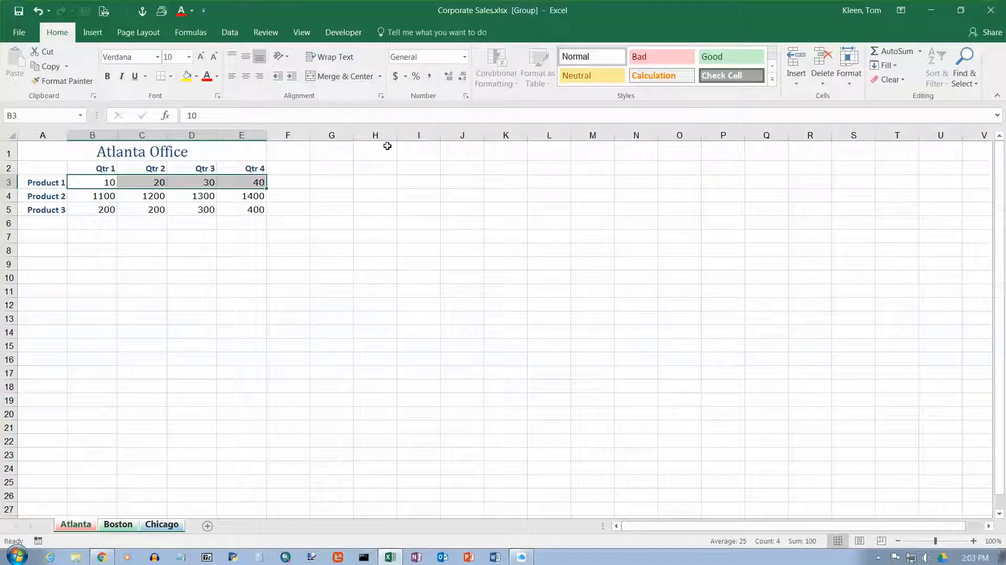
click(396, 79)
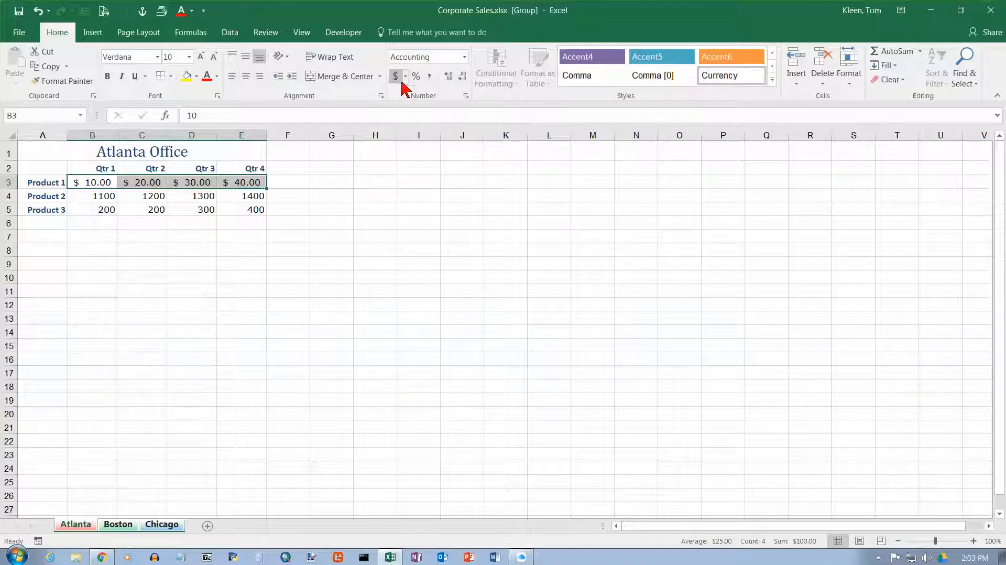
click(462, 78)
click(463, 77)
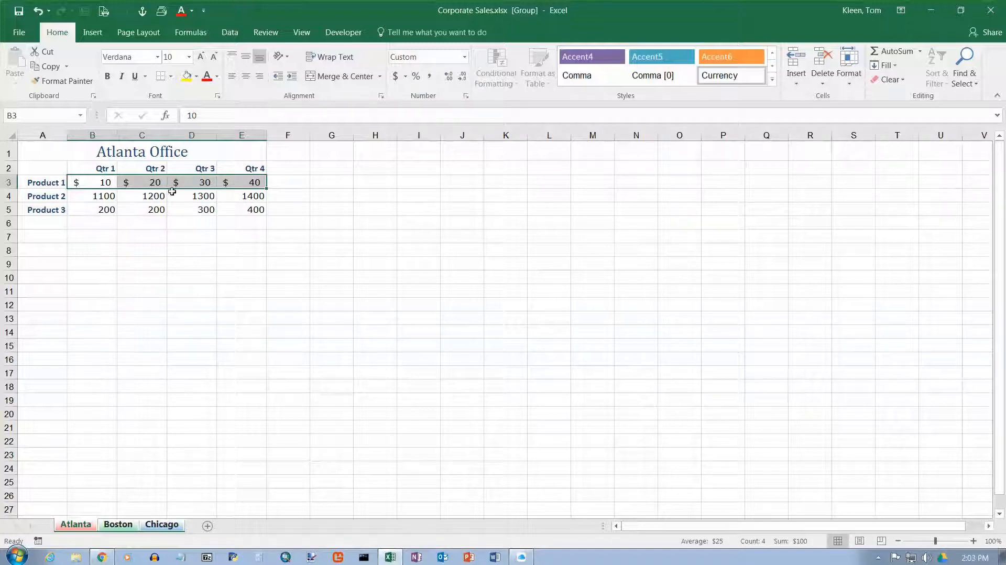
Apply the comma style to the Product 2 and Product 3 sales in B4:E5
click(255, 197)
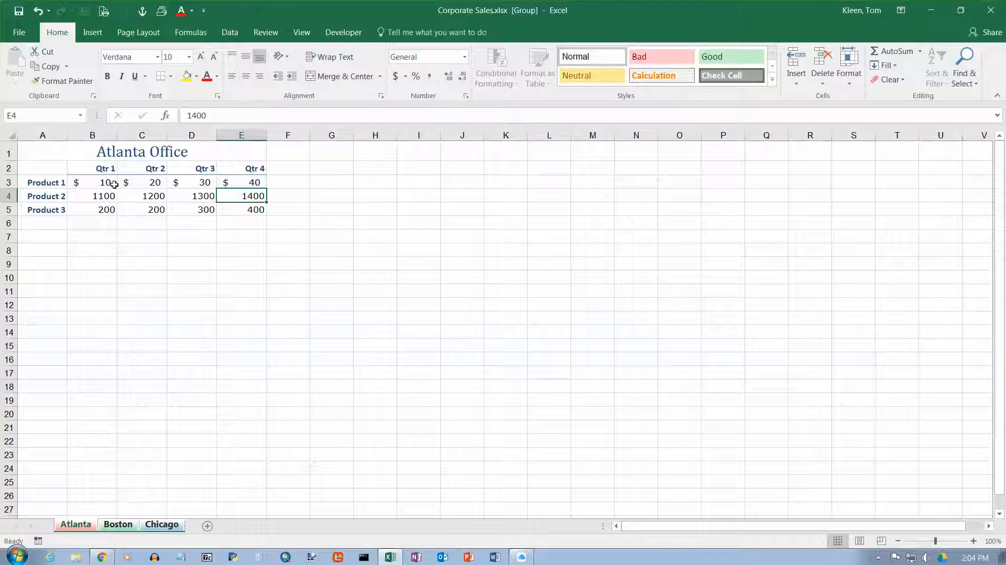
drag(91, 199, 216, 217)
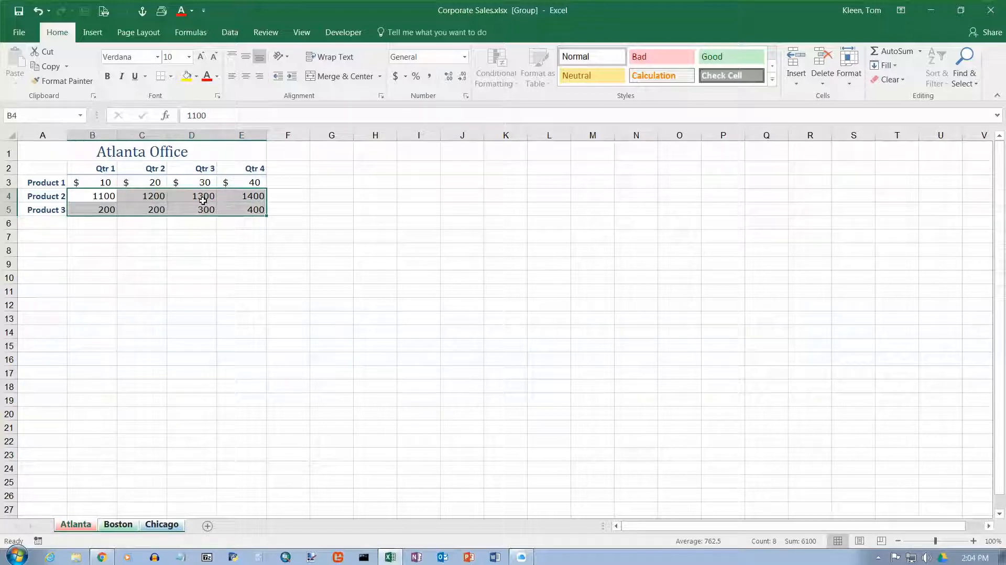
click(429, 77)
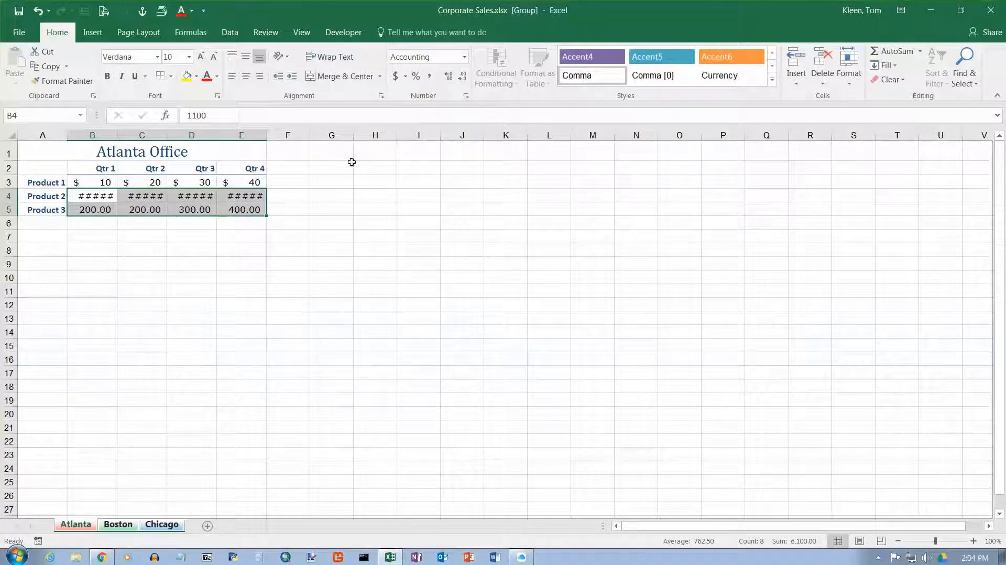
Remove the decimal places from the Product 2 and Product 3 sales in B4:E5
click(462, 78)
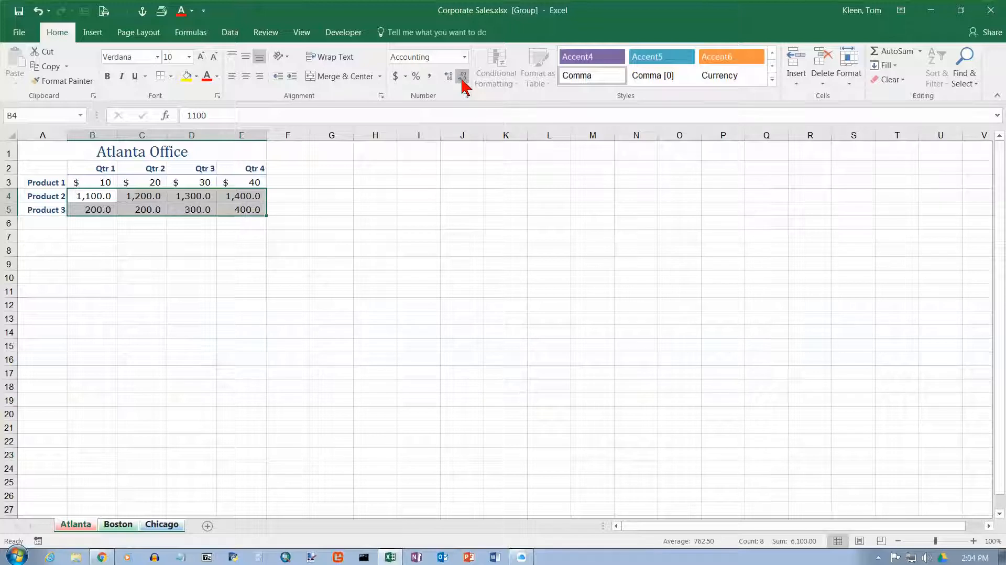
click(463, 79)
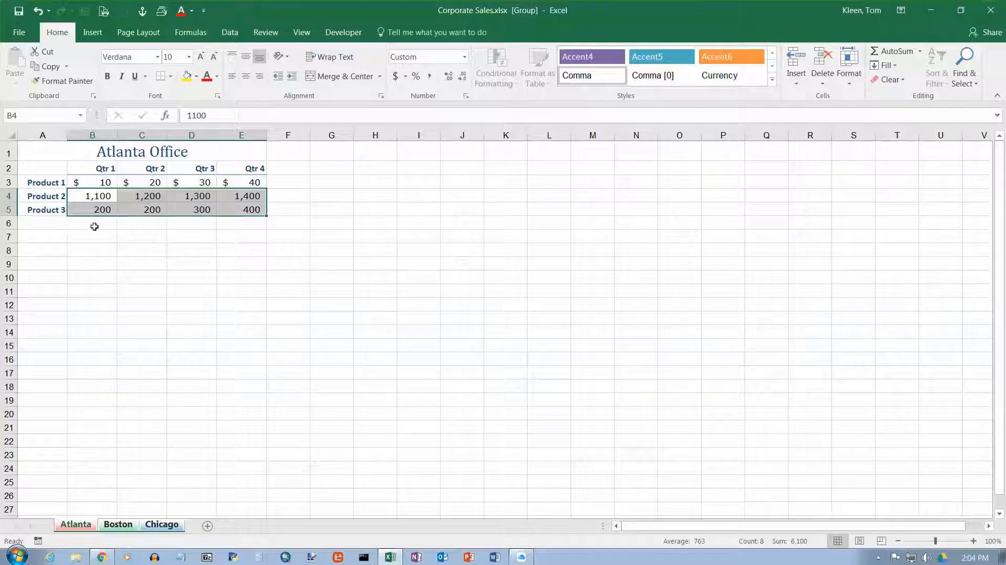
Add the label Total in A6 and copy the Product 3 label's formatting onto it with Format Painter
click(59, 225)
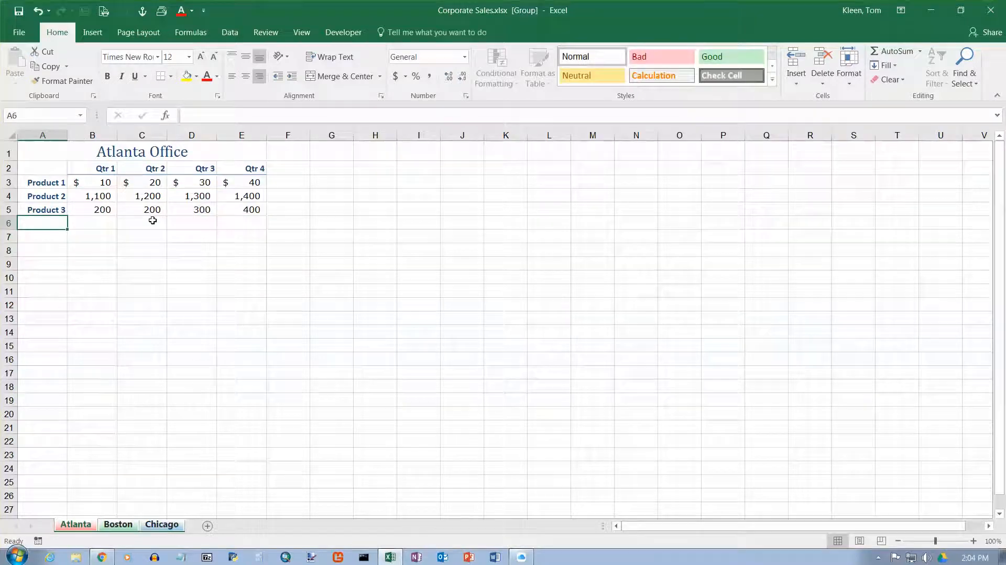
text(Total)
key(Return)
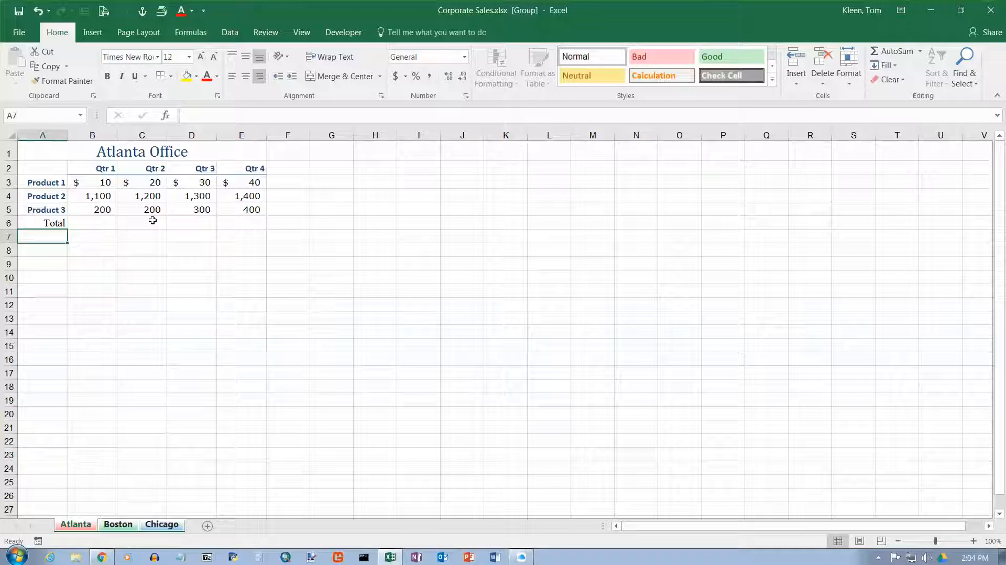
click(60, 207)
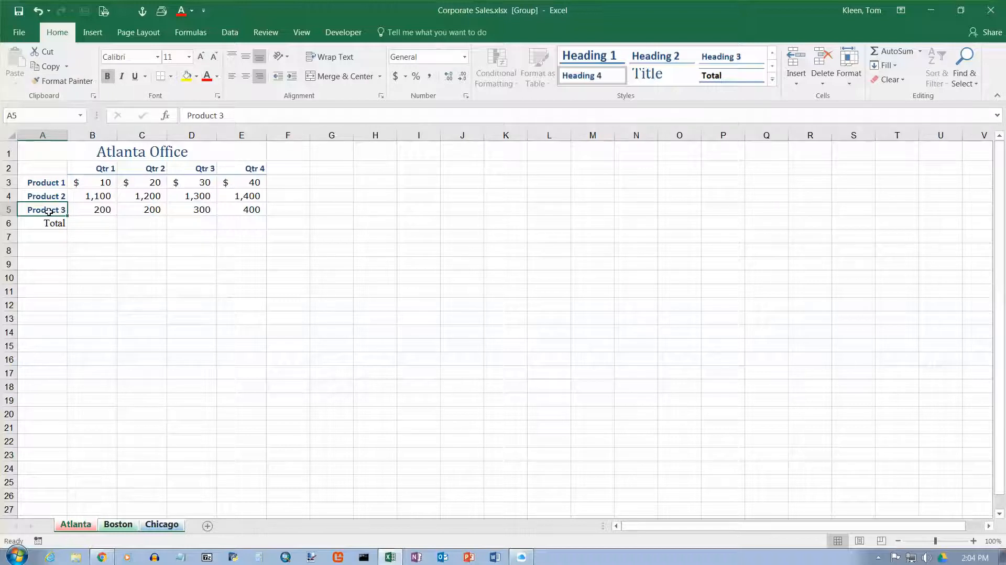
click(62, 81)
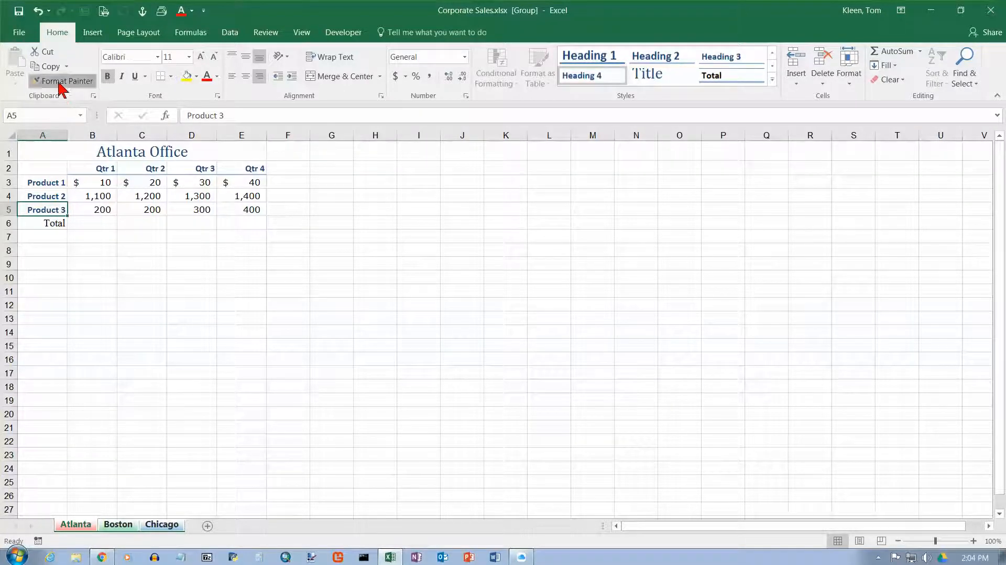
click(55, 223)
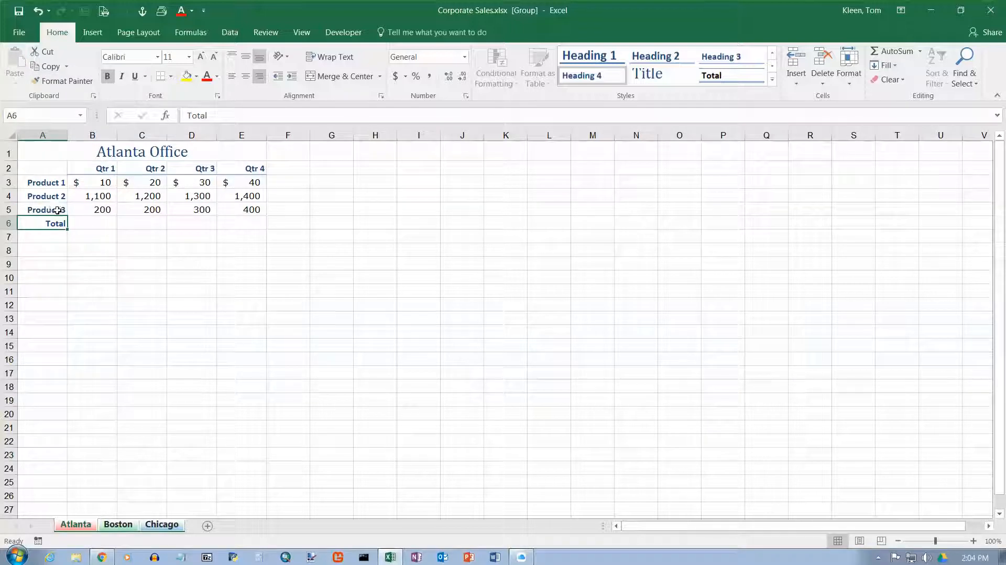
Sum B3:B5 in B6 with AutoSum and fill the formula across to E6 for the other quarters
click(90, 222)
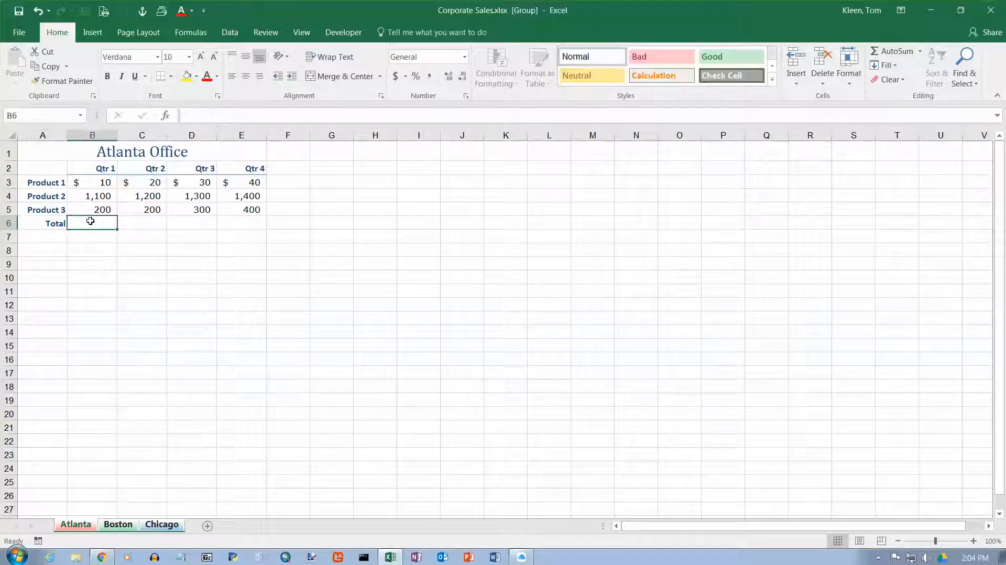
click(893, 51)
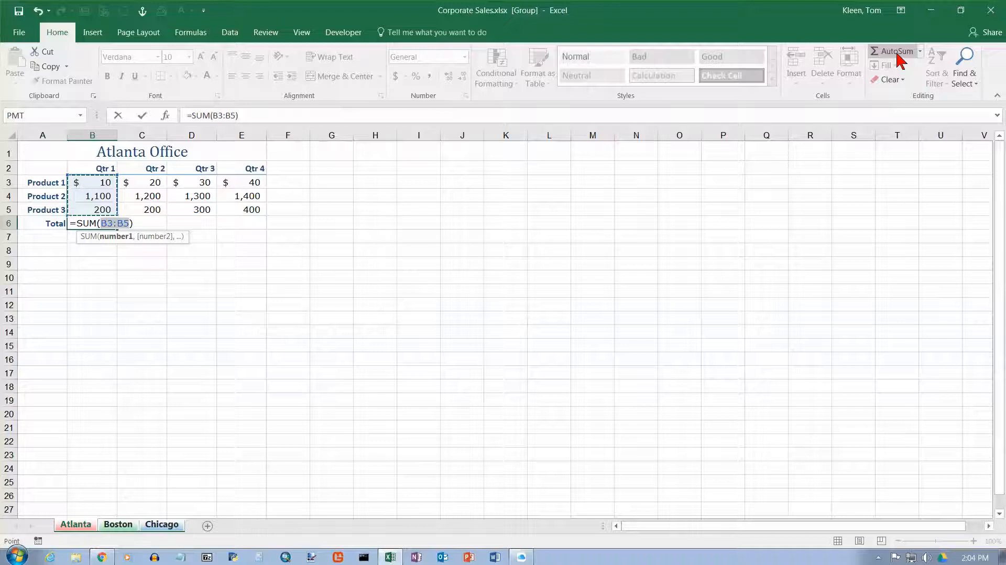
key(Return)
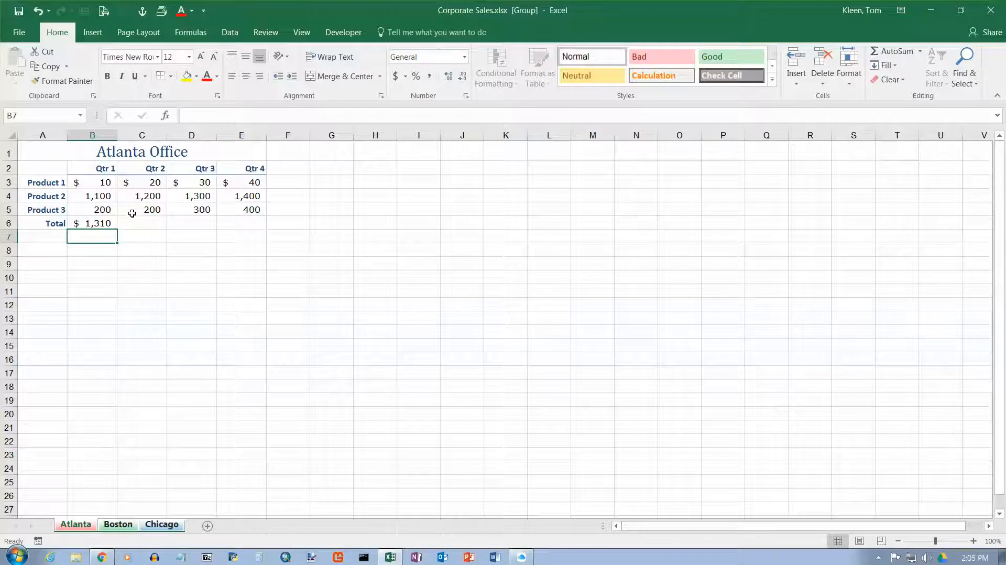
click(112, 224)
drag(117, 229, 256, 226)
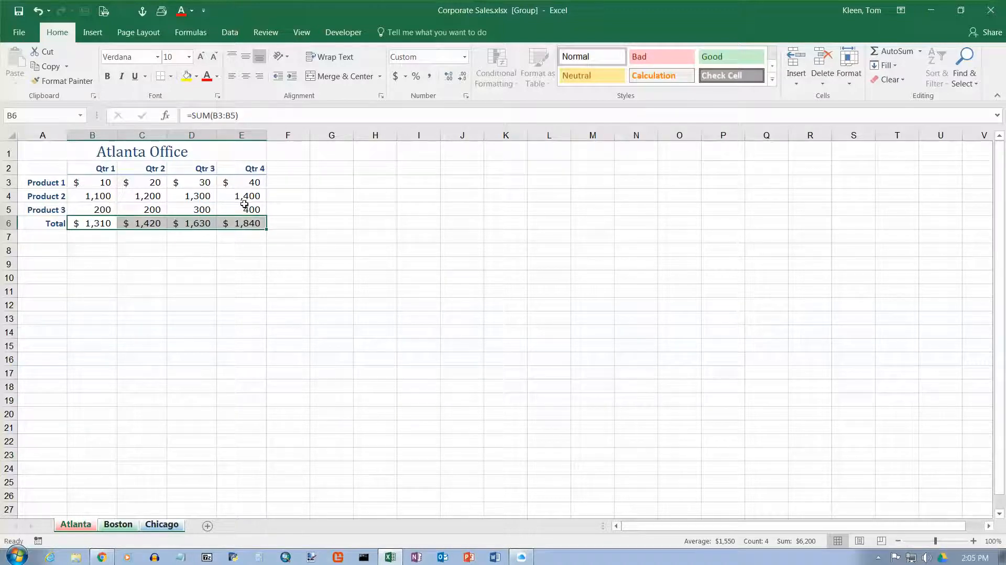
Check which cells the copied total formulas in C6 and E6 add up
click(149, 225)
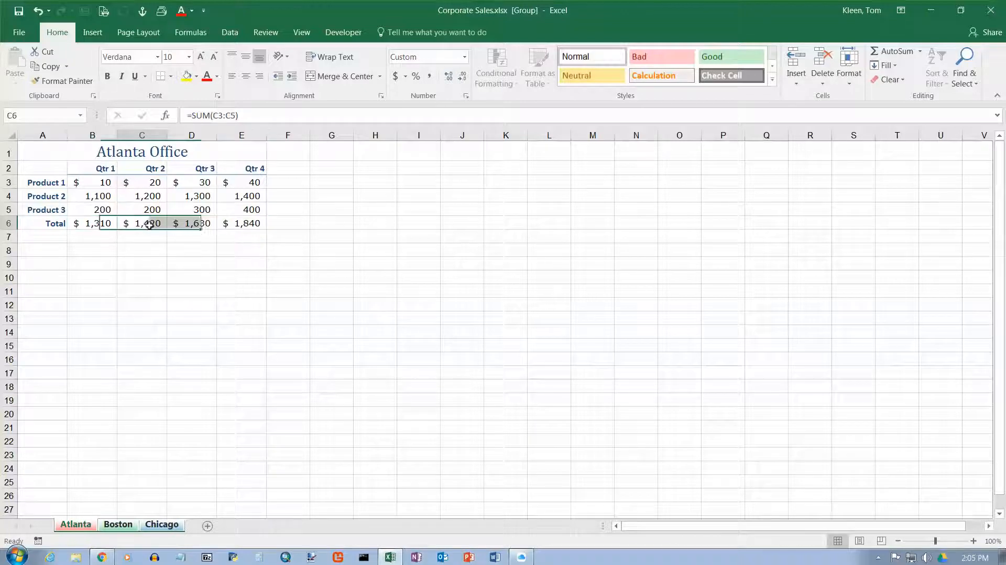
double_click(149, 223)
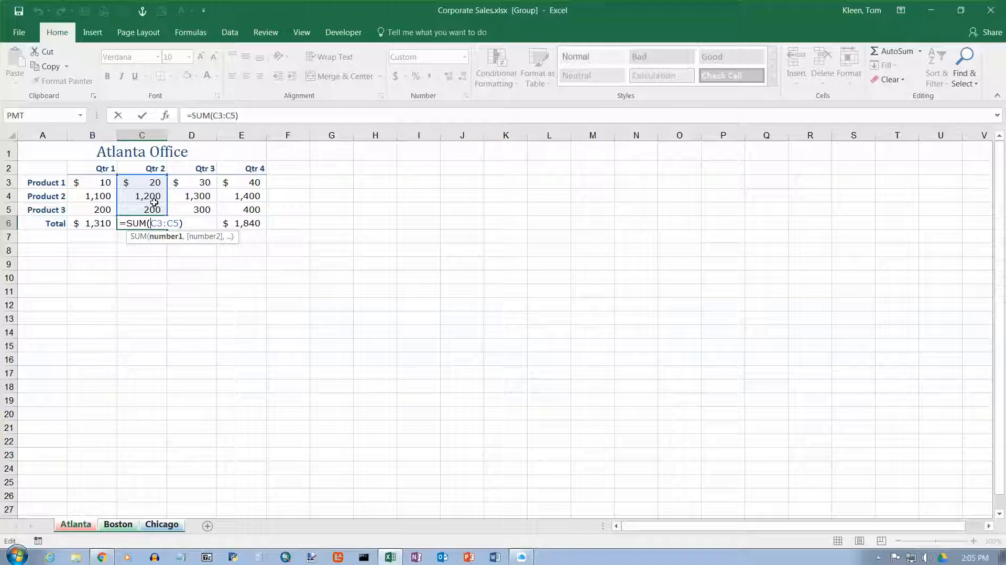
key(Escape)
double_click(233, 222)
key(Escape)
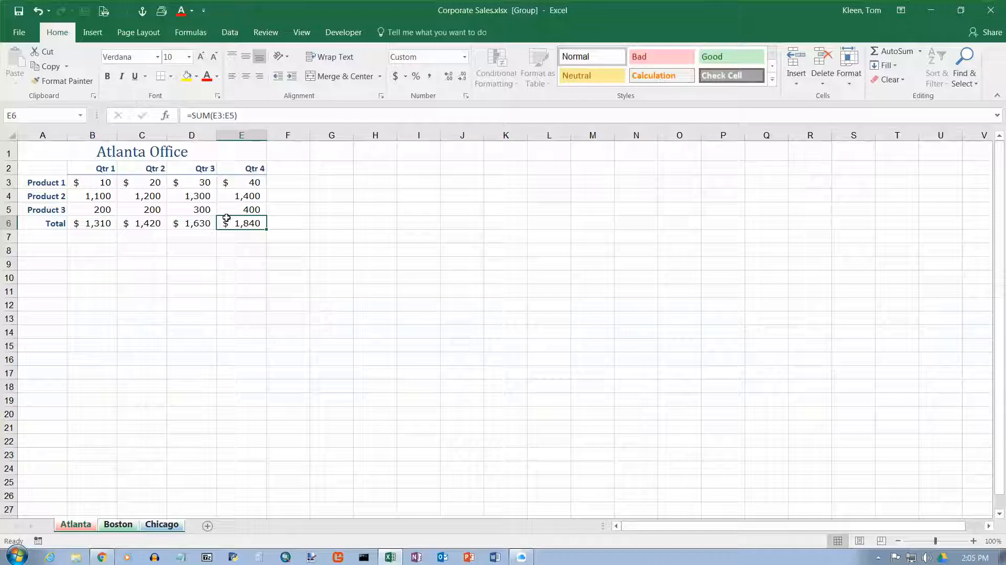
Enter the column heading Product Total in F2
click(288, 164)
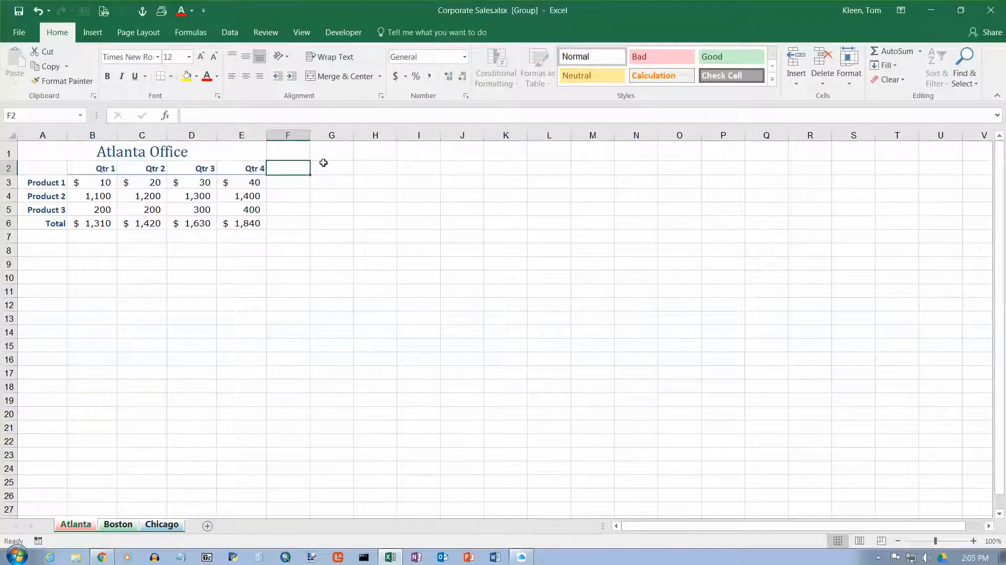
text(P)
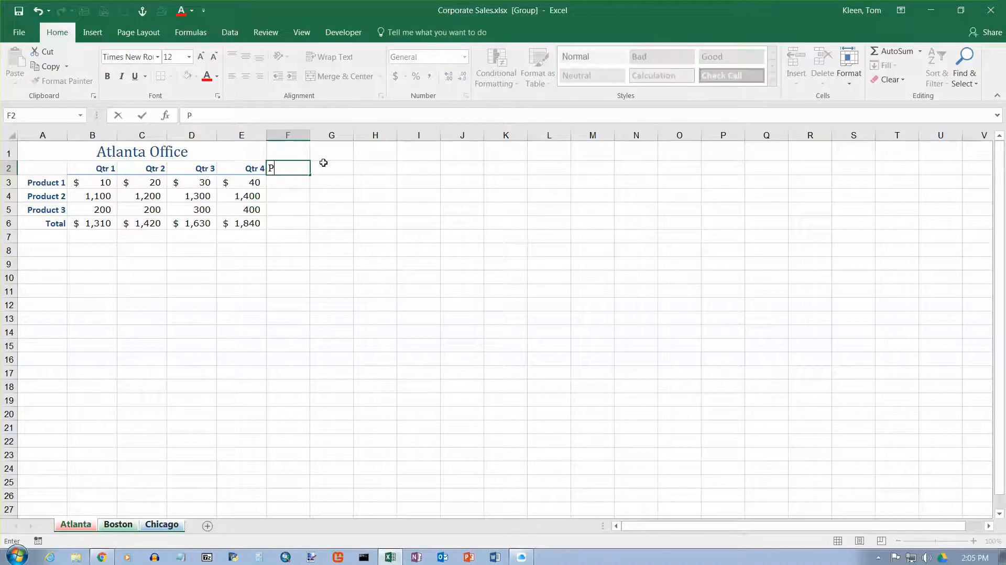
text(roduct Total)
key(Return)
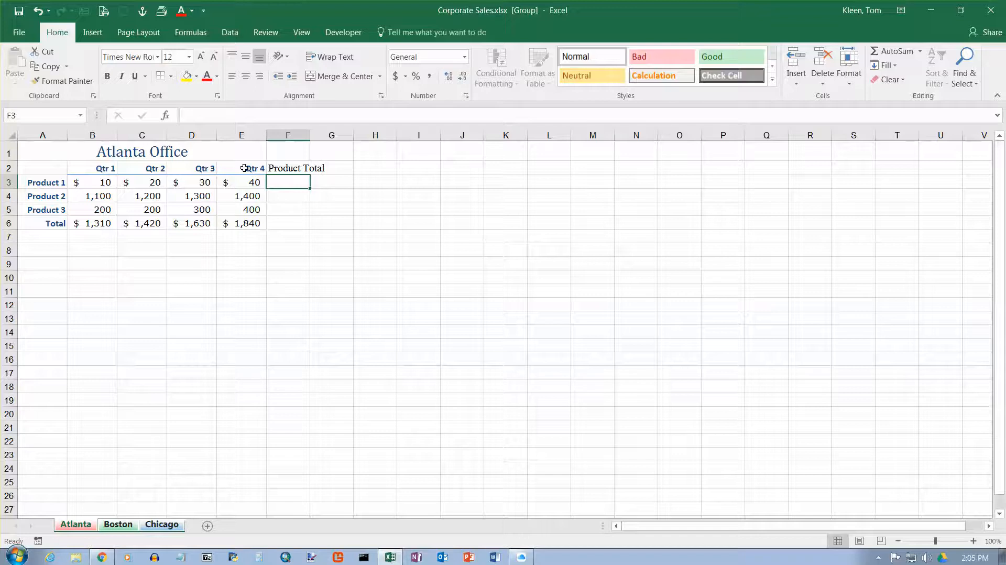
Copy the Qtr 4 heading's formatting to the Product Total heading in F2 and wrap its text
click(244, 168)
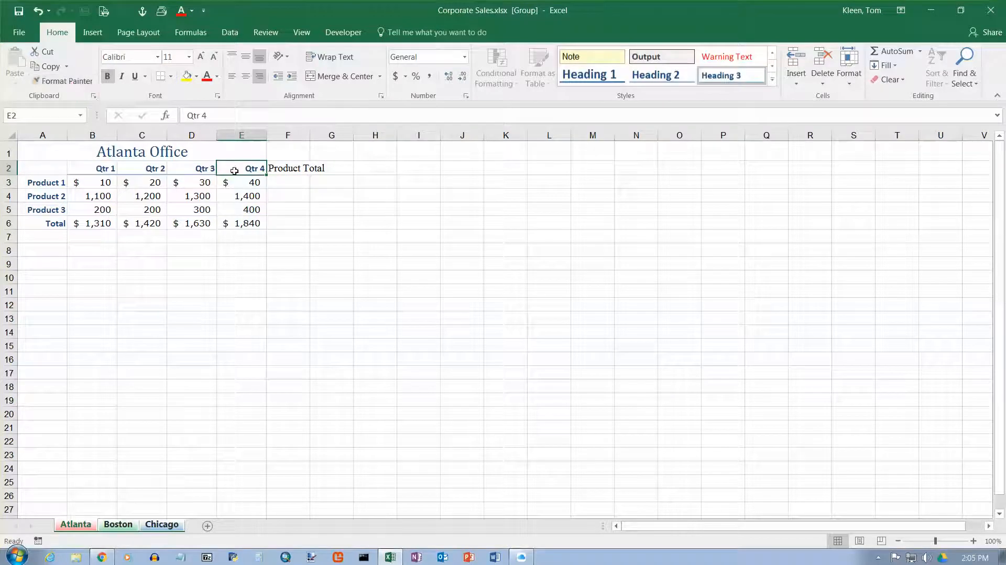
click(76, 83)
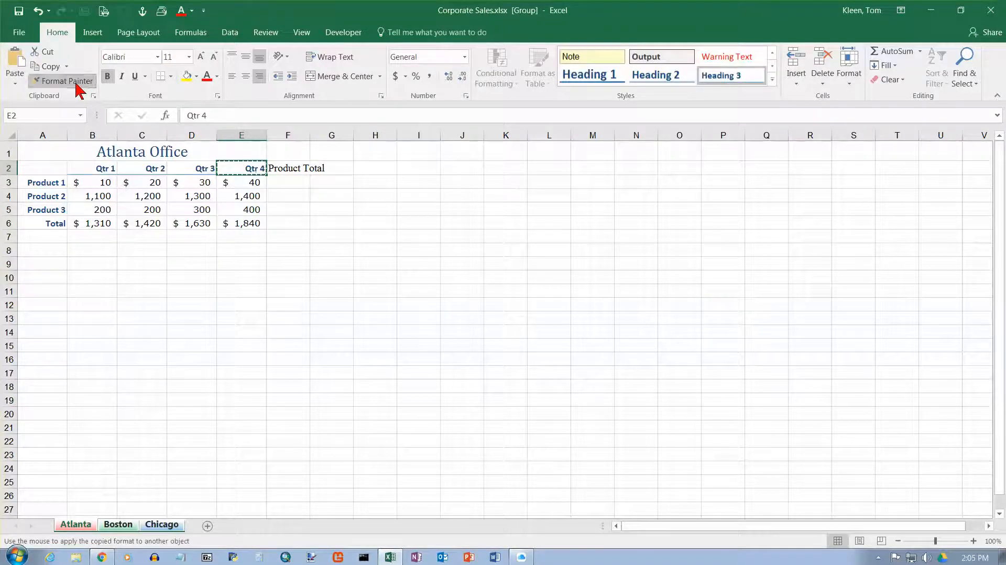
click(287, 168)
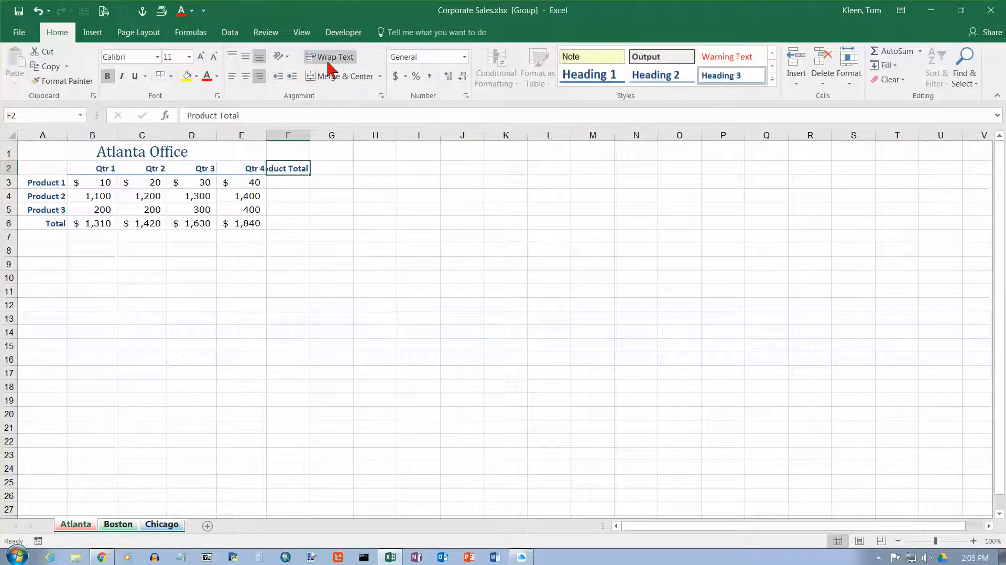
click(329, 59)
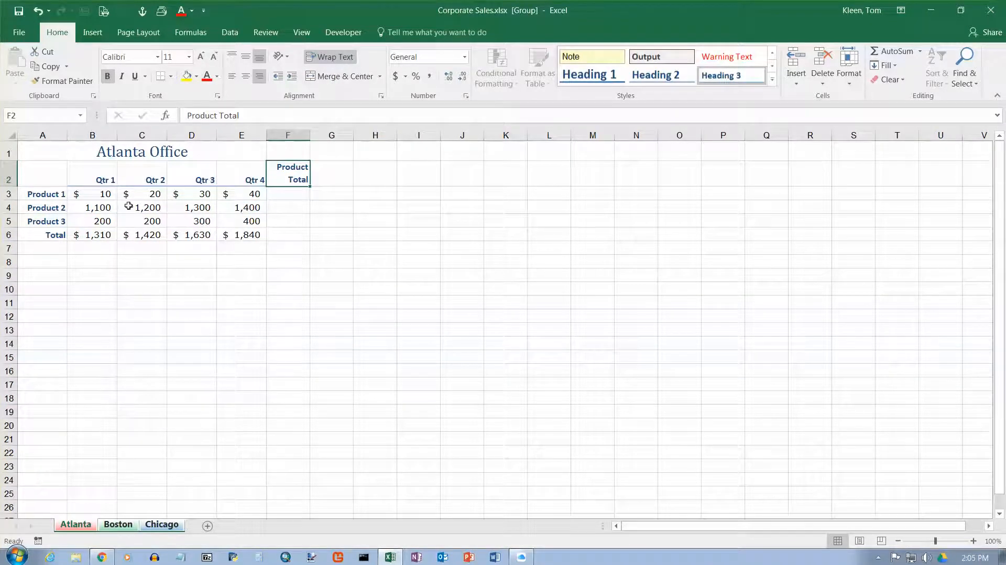
Fill F3:F6 with AutoSum totals of each row's four quarters
click(285, 195)
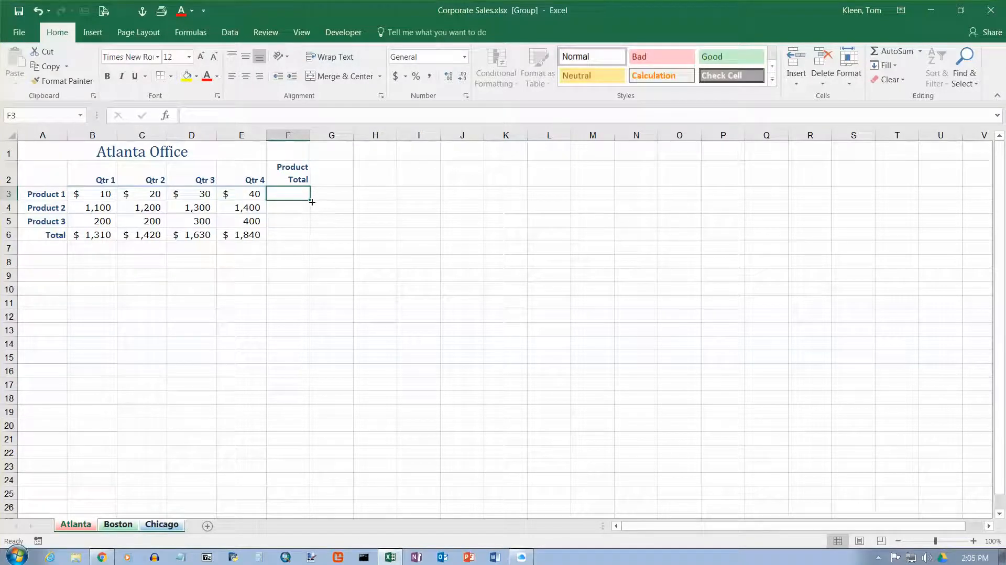
drag(294, 194, 291, 231)
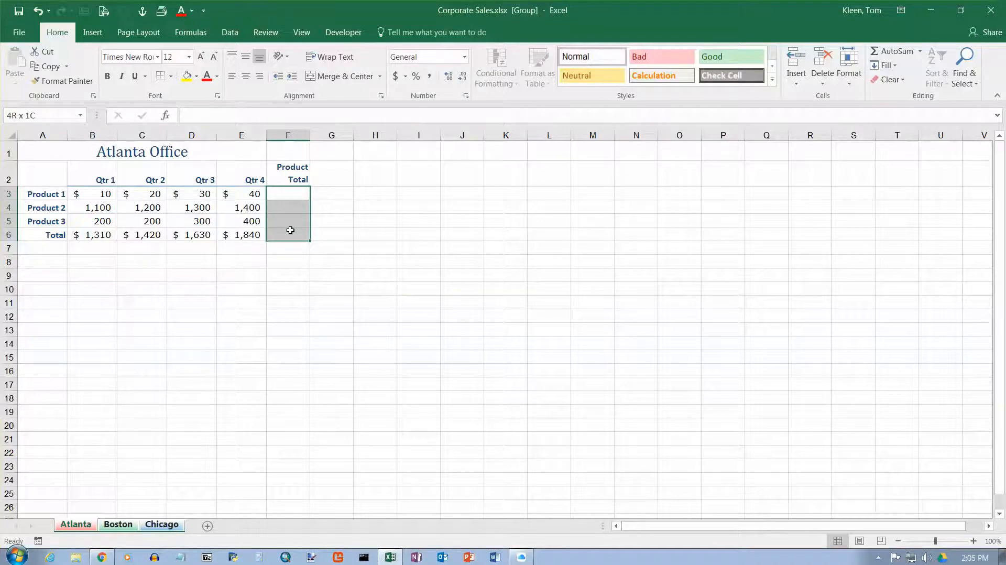
click(892, 51)
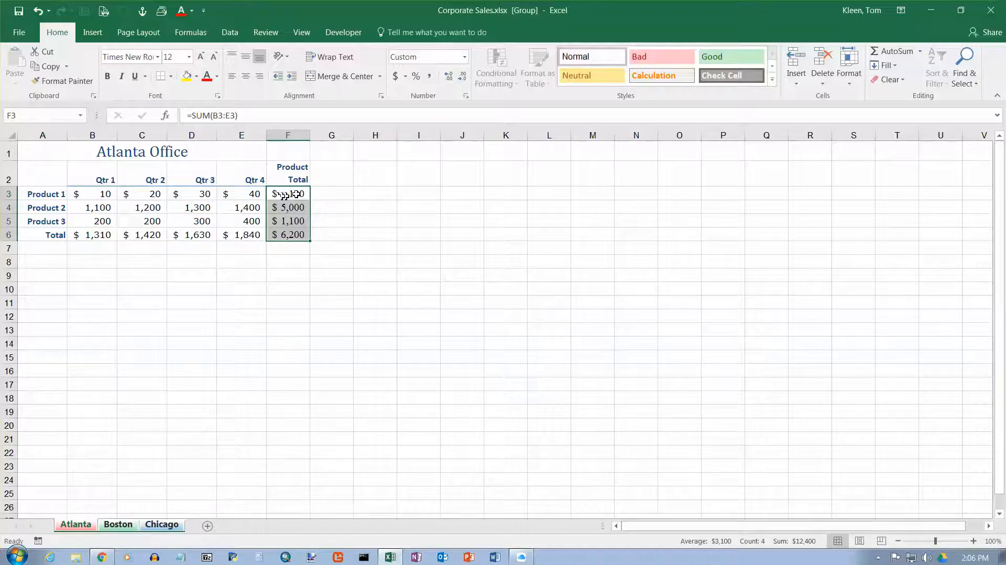
Set the font of the product totals in F3:F6 to Verdana, size 10
click(158, 57)
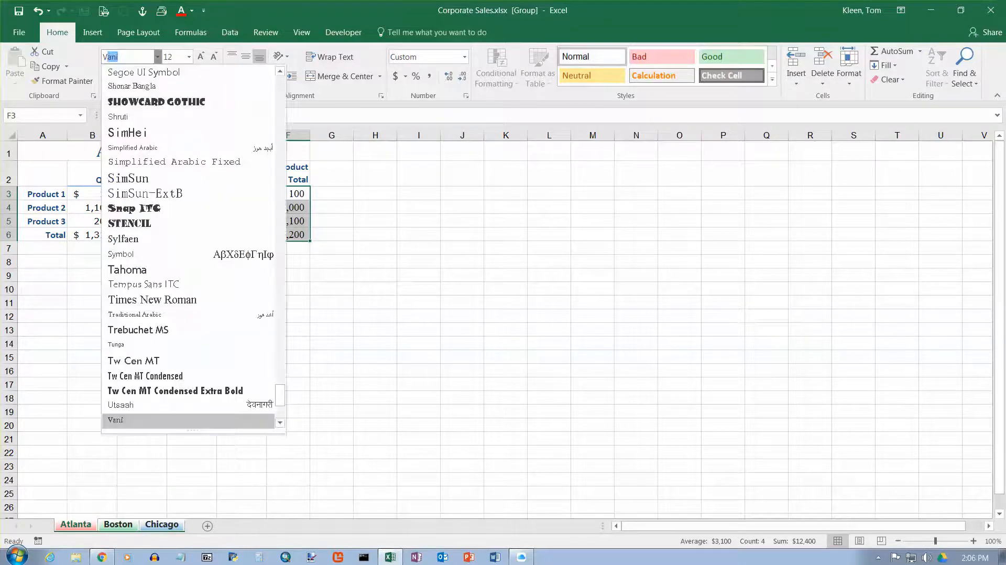
text(v)
key(Tab)
text(1)
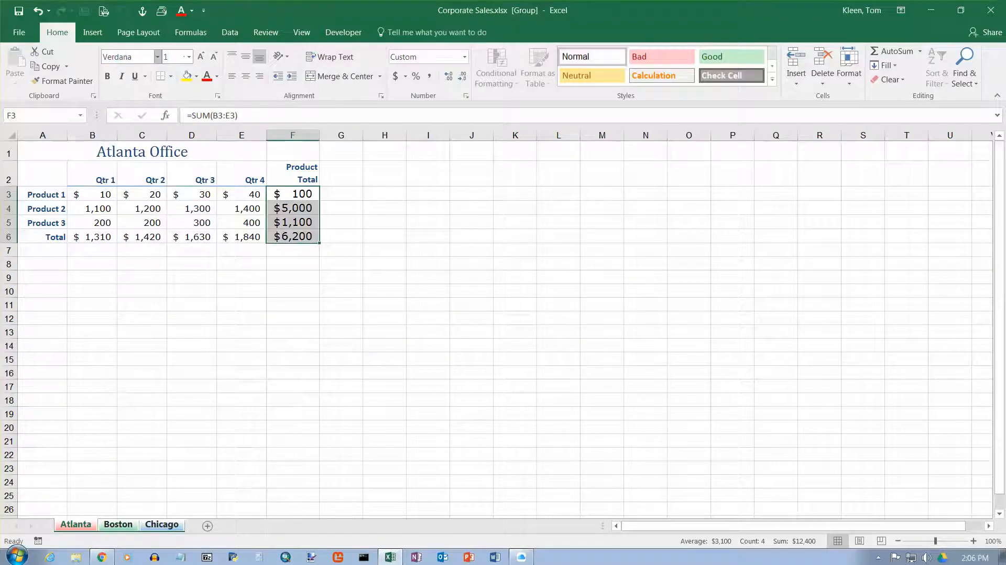
text(0)
key(Return)
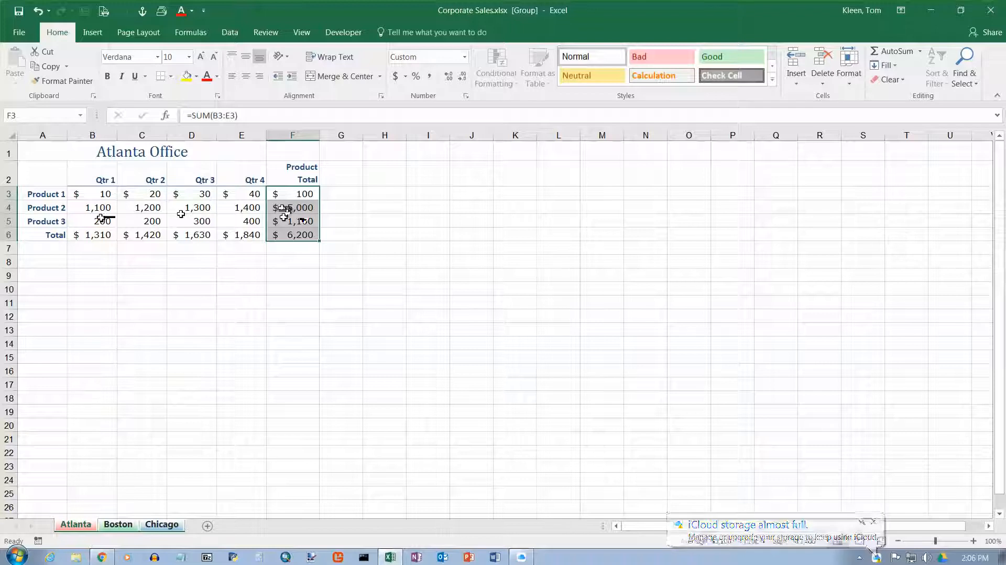
Format the Product 2 and Product 3 totals in F4:F5 with the comma style and no decimal places
drag(301, 209, 303, 220)
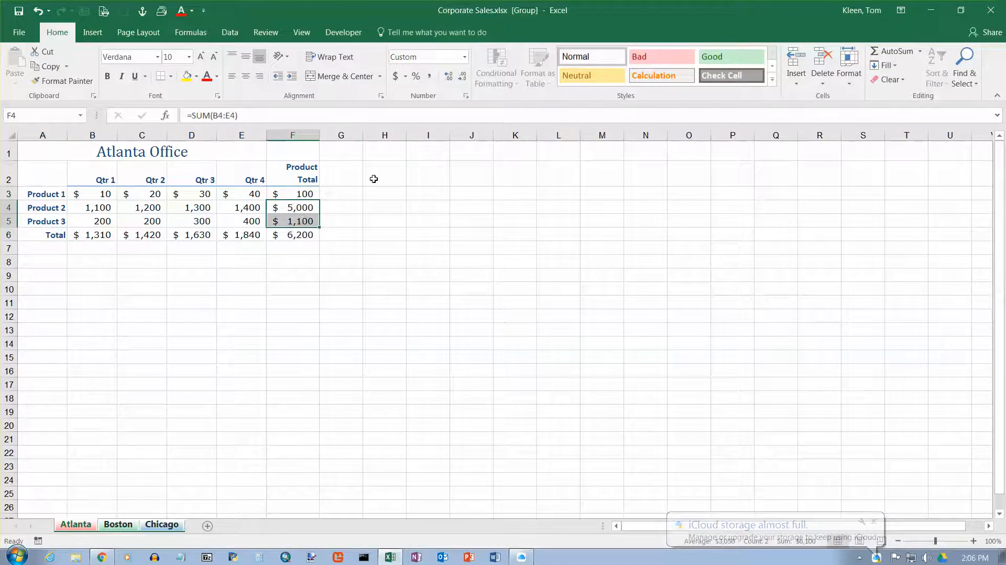
click(430, 76)
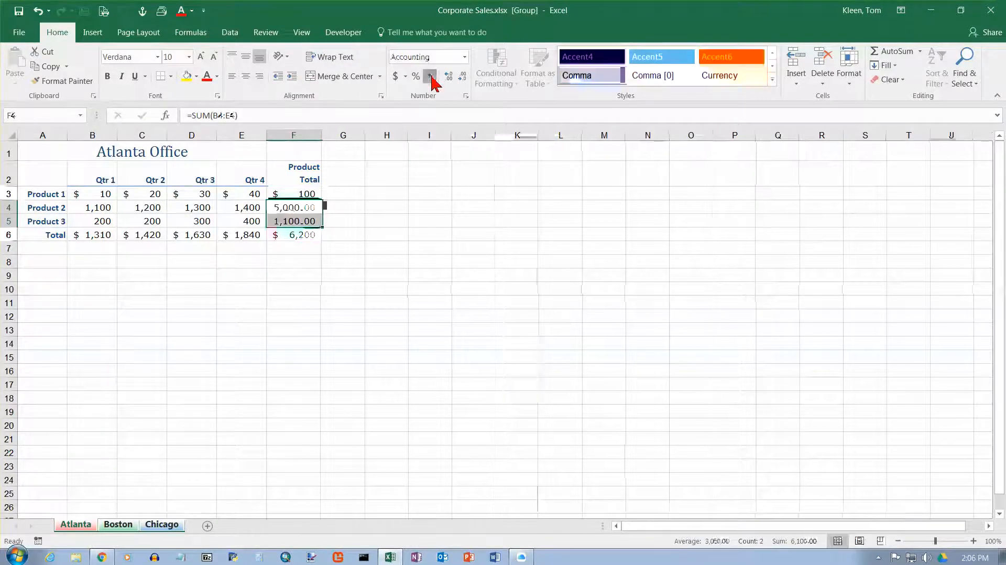
click(463, 78)
click(463, 78)
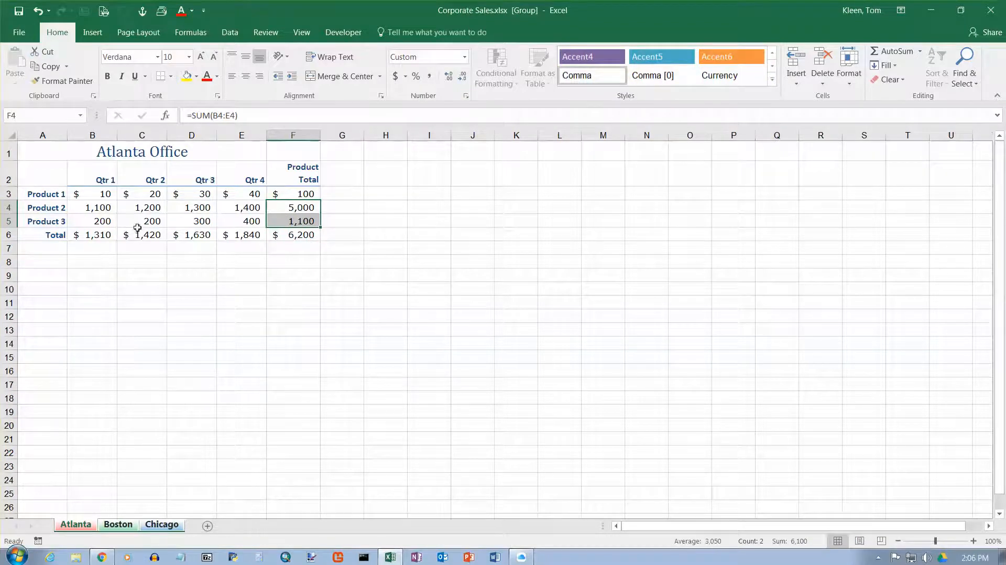
Apply the Total cell style to the totals in B6:F6
click(96, 237)
drag(96, 237, 290, 236)
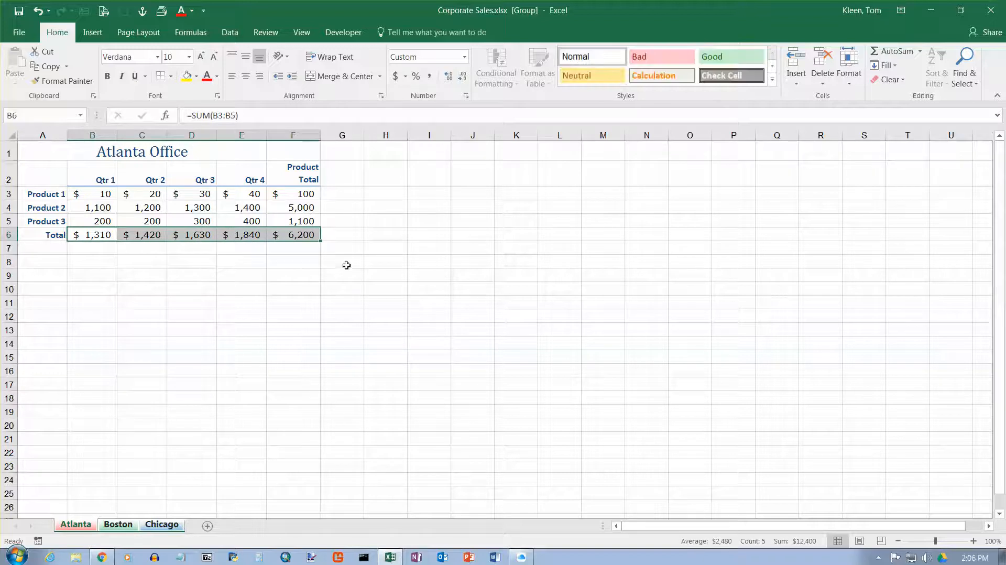
click(773, 79)
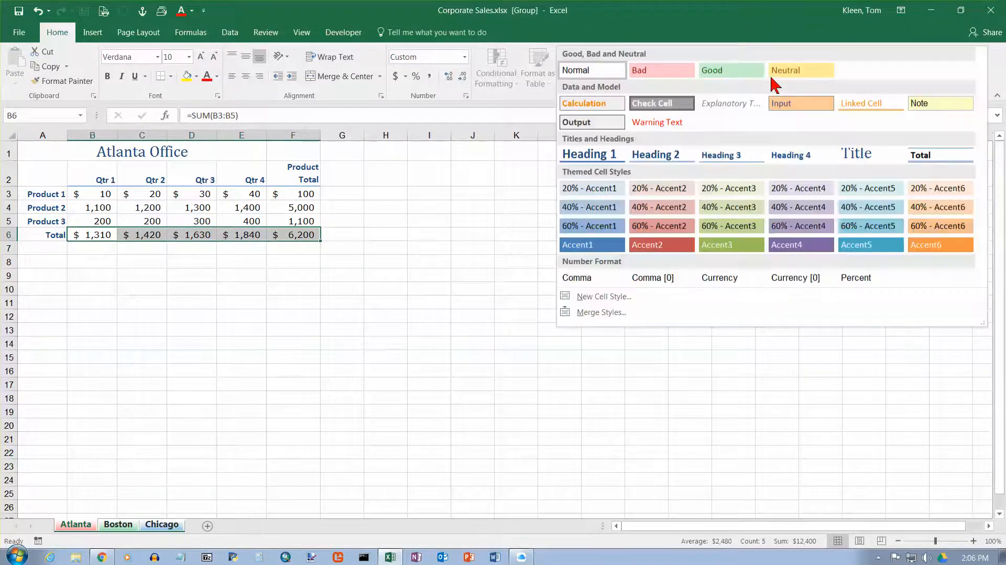
click(925, 157)
click(923, 153)
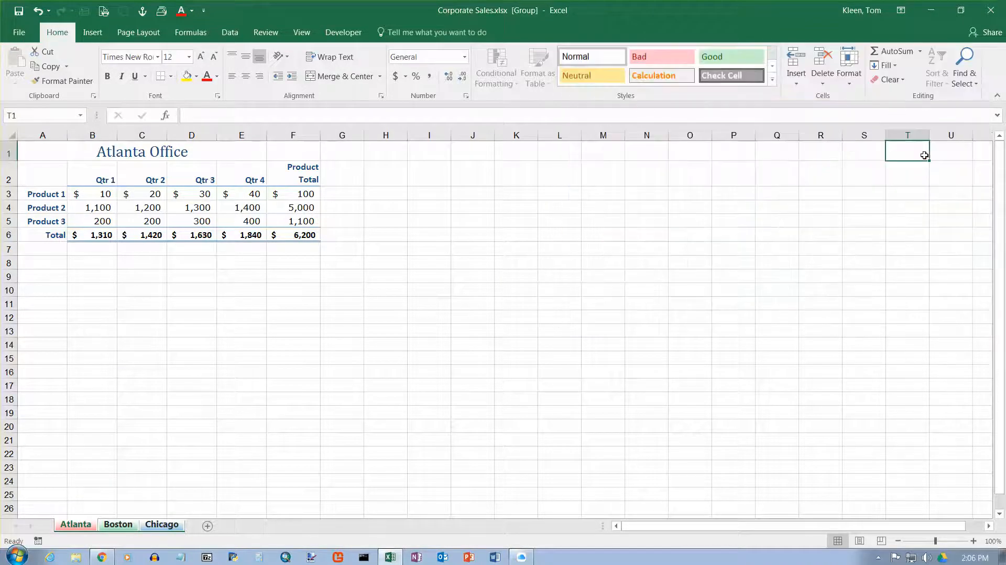
Set the font of the totals in B6:F6 to Verdana, size 10
click(96, 237)
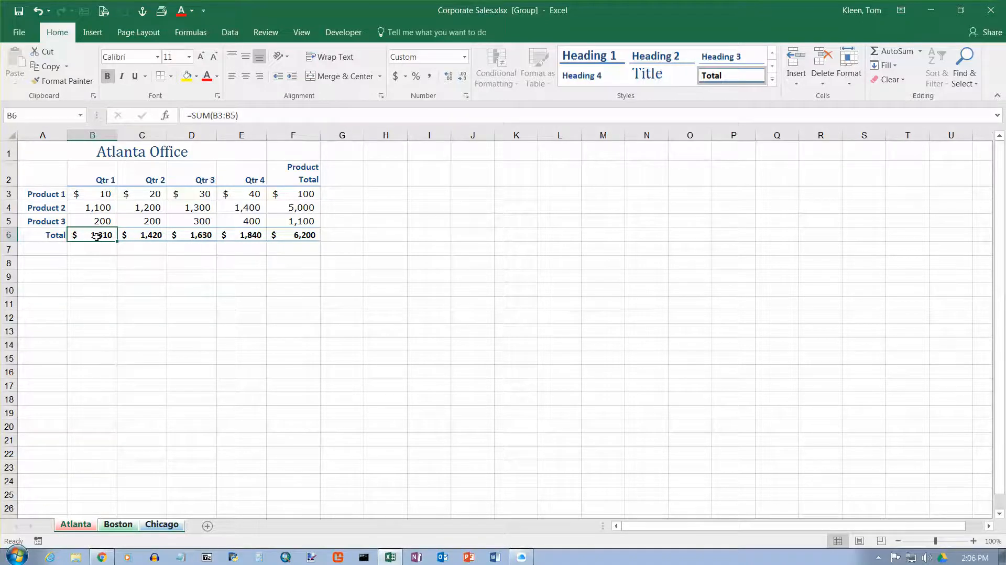
drag(96, 237, 298, 235)
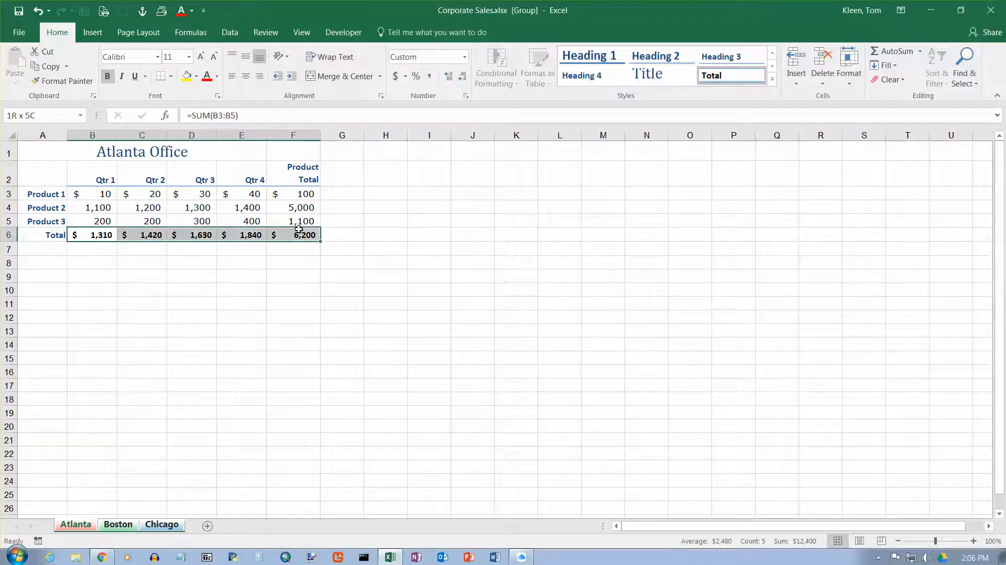
click(157, 57)
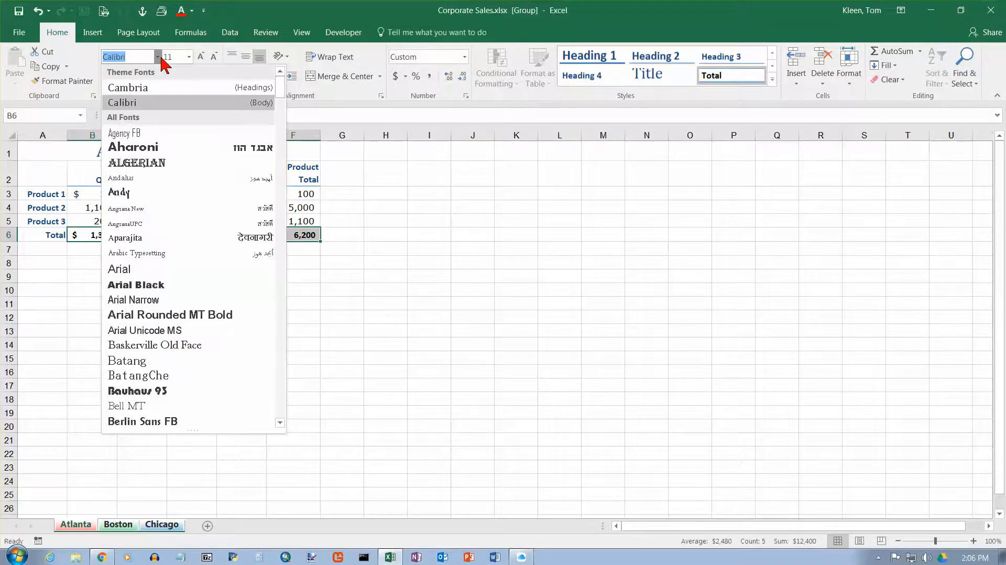
text(Verdana)
key(Tab)
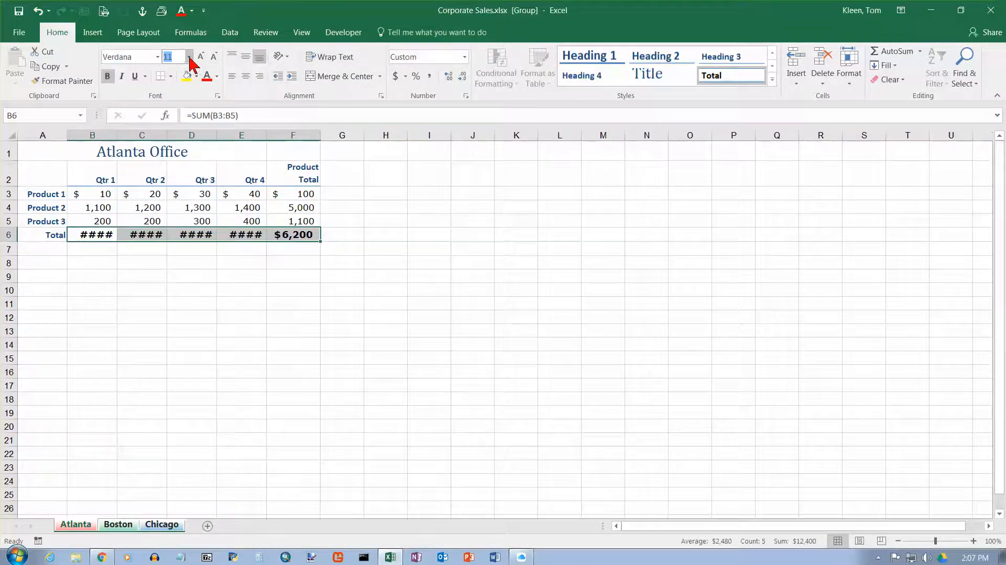
click(190, 58)
click(169, 99)
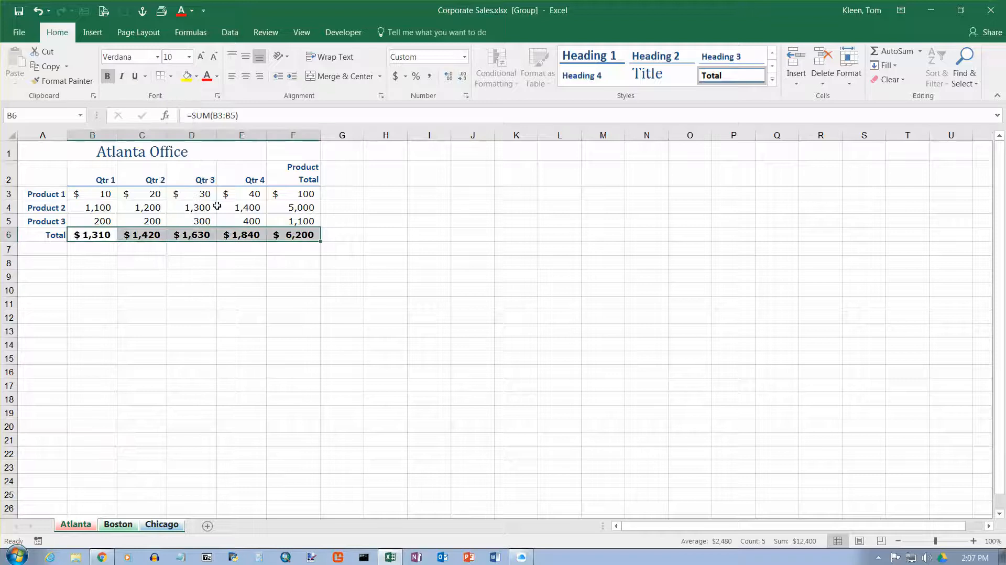
click(341, 196)
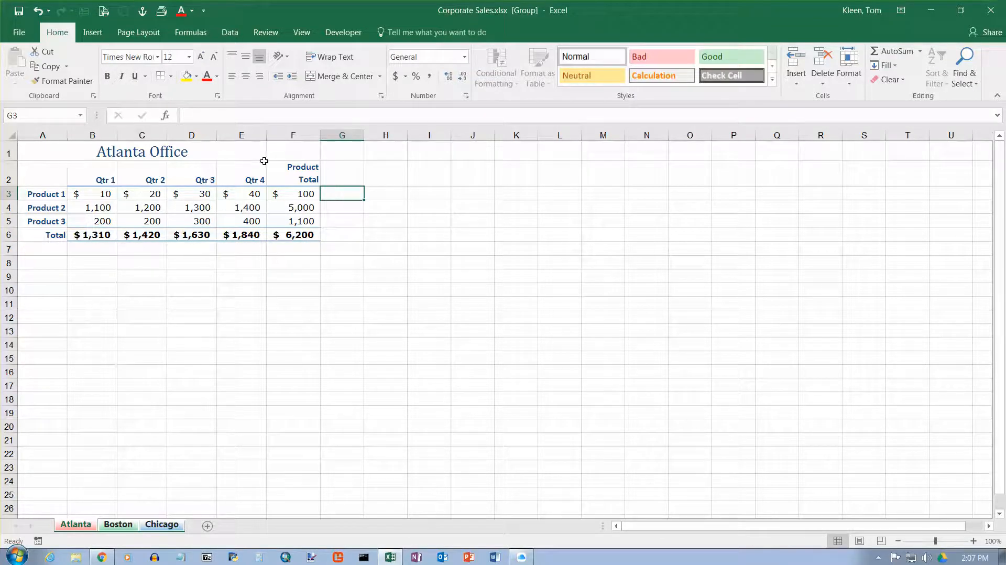
Unmerge the office title in row 1, then merge and center it across A1:F1
click(308, 153)
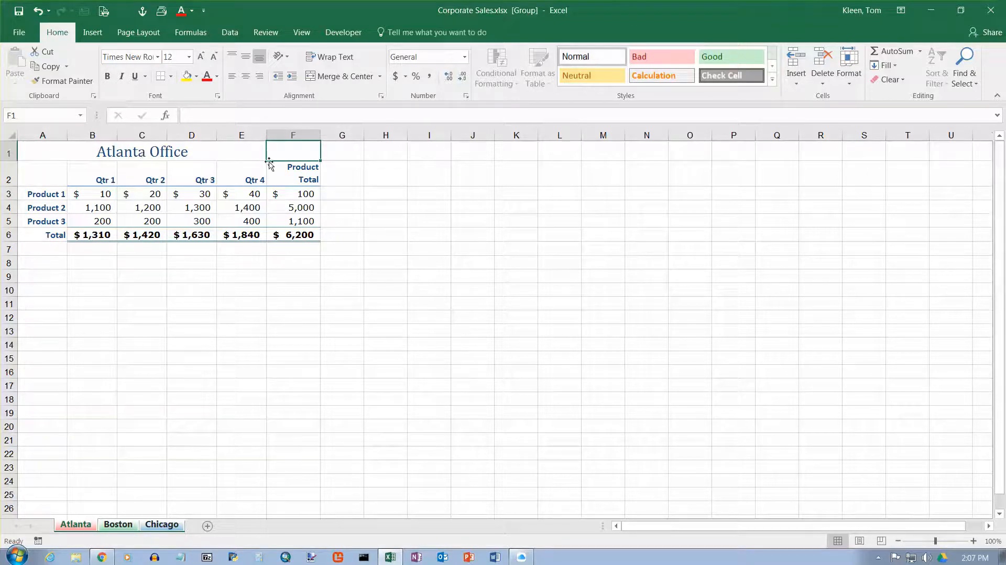
click(99, 156)
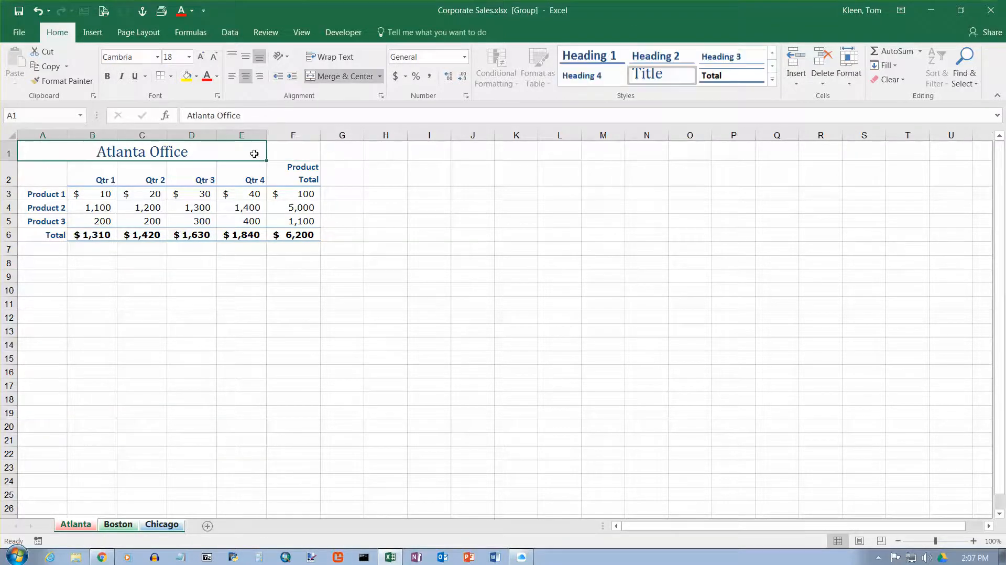
click(315, 79)
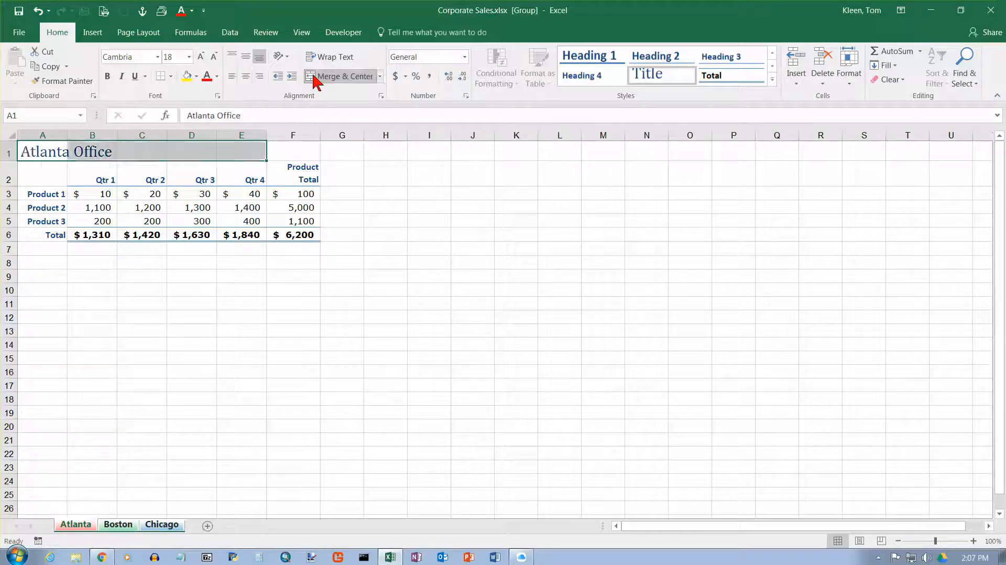
drag(45, 151, 296, 142)
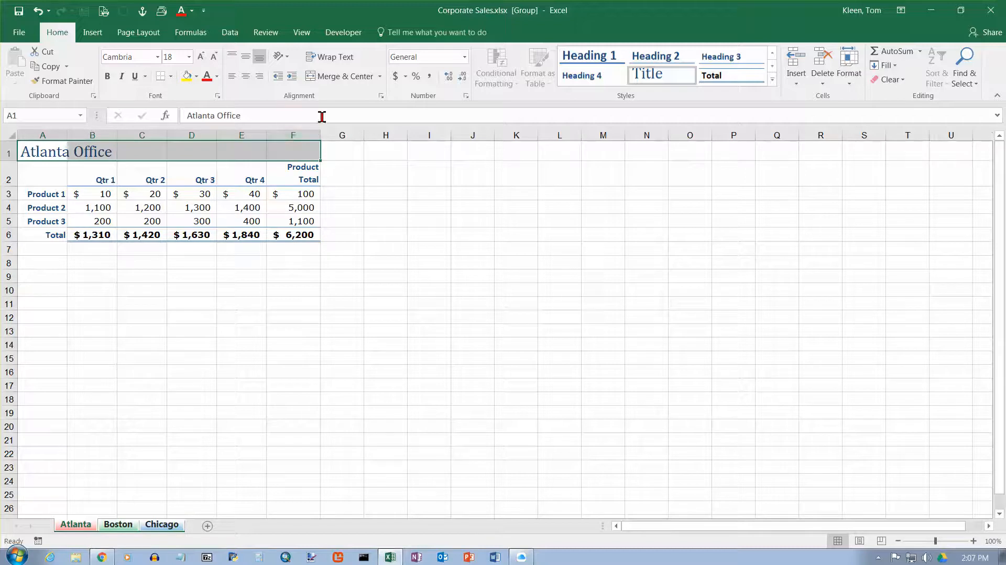
click(320, 80)
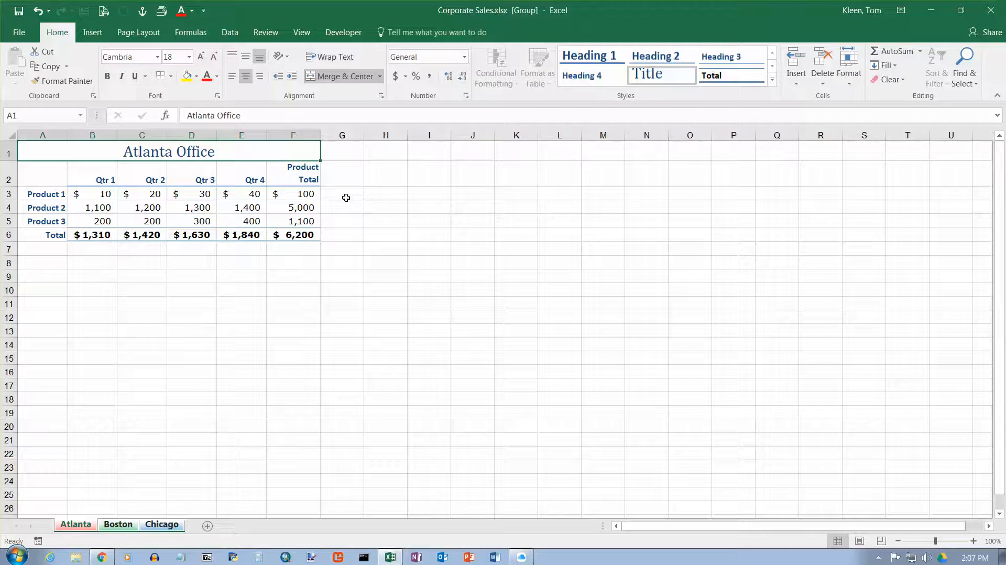
Ungroup the sheets and compare the formatting of the Atlanta, Boston and Chicago sheets, finishing on Atlanta
click(121, 526)
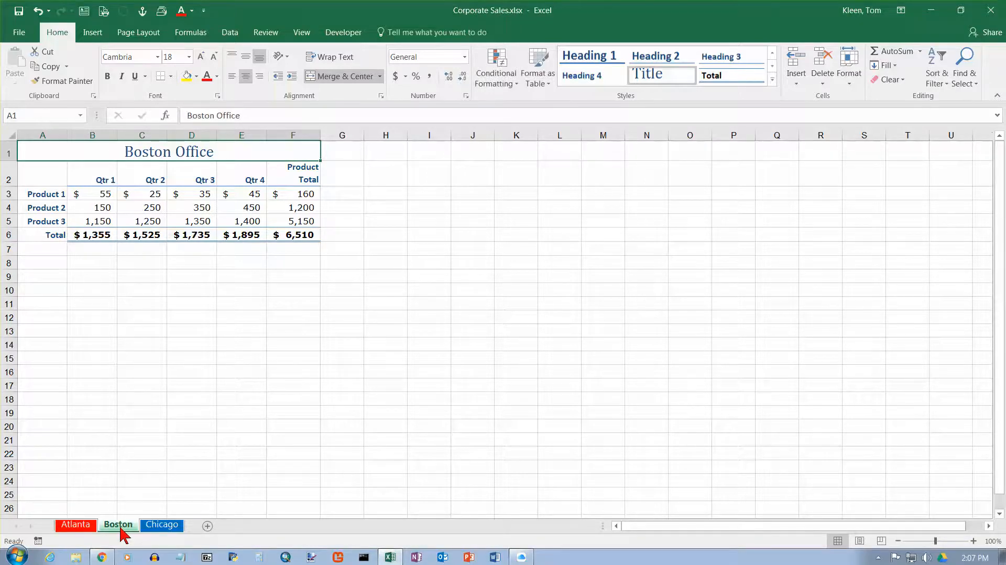
ctrl+click(81, 525)
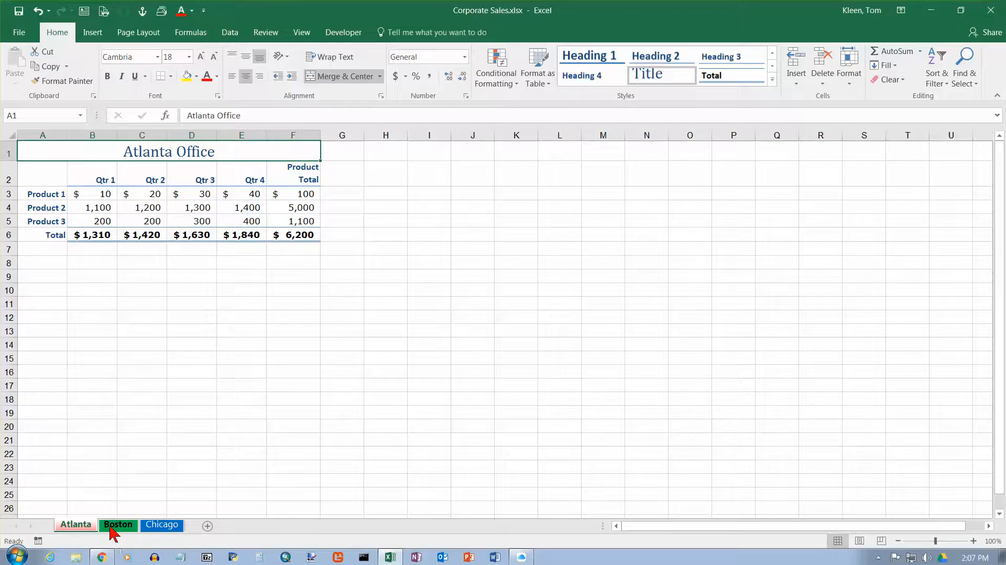
click(111, 526)
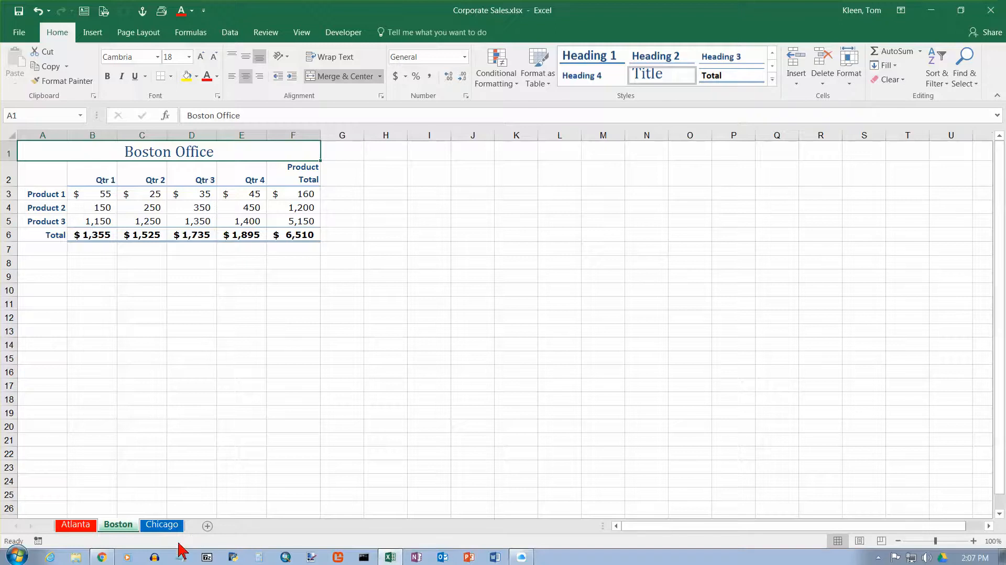
click(162, 525)
click(129, 527)
click(88, 527)
click(116, 527)
click(165, 527)
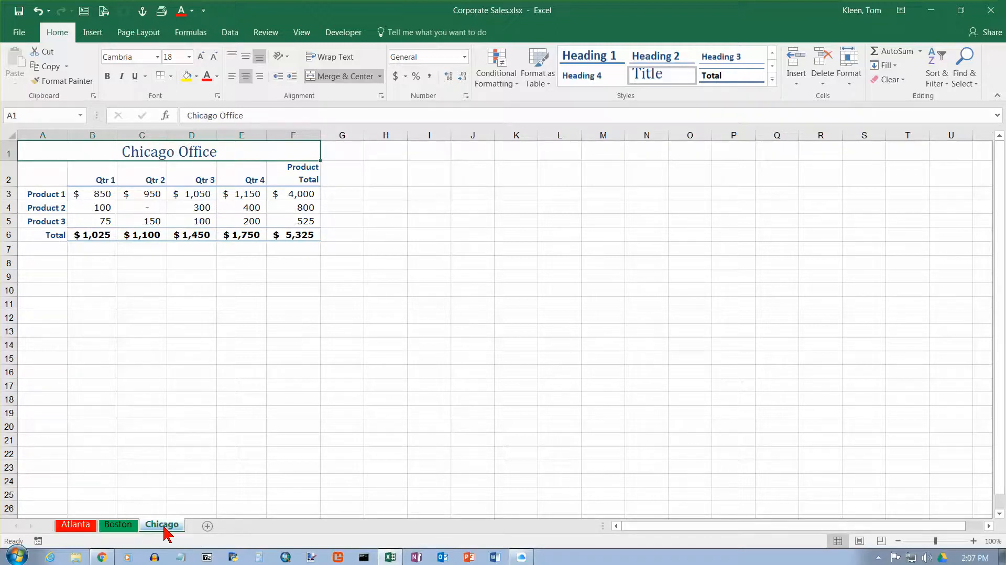
click(89, 529)
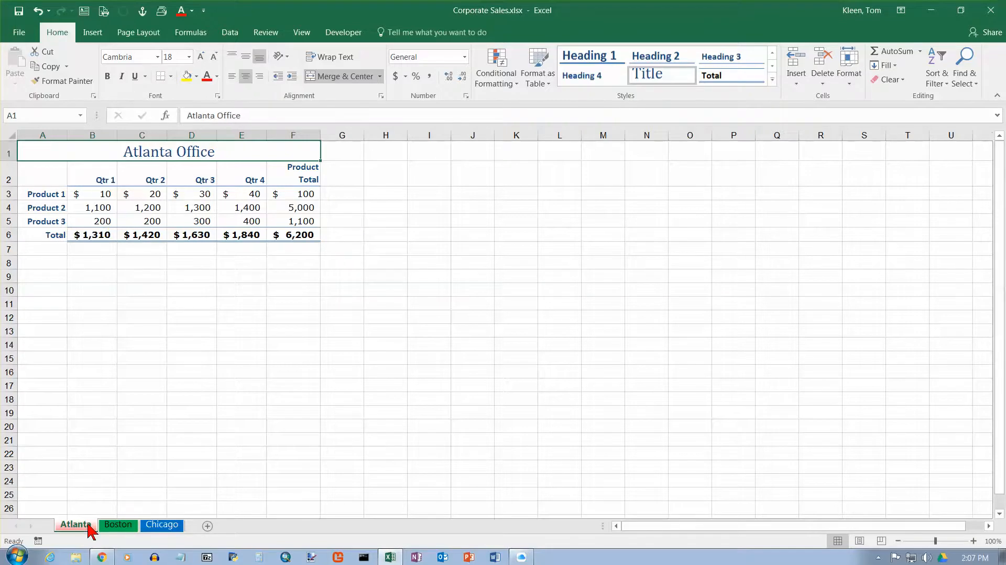